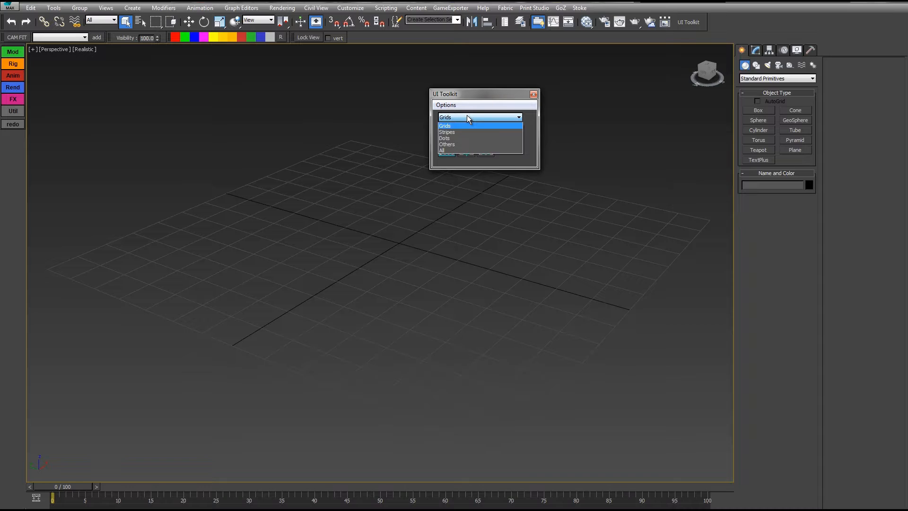
- Show the Others category in UI Toolkit, create a Numbers object near the grid's origin, and close the toolkit window
click(451, 146)
drag(472, 98, 533, 83)
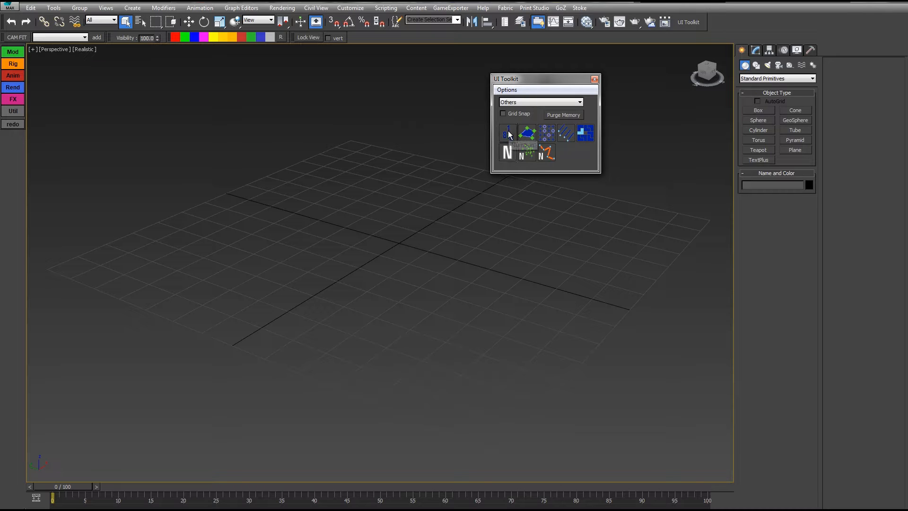
click(509, 137)
drag(399, 242, 392, 301)
middle_drag(514, 241, 483, 313)
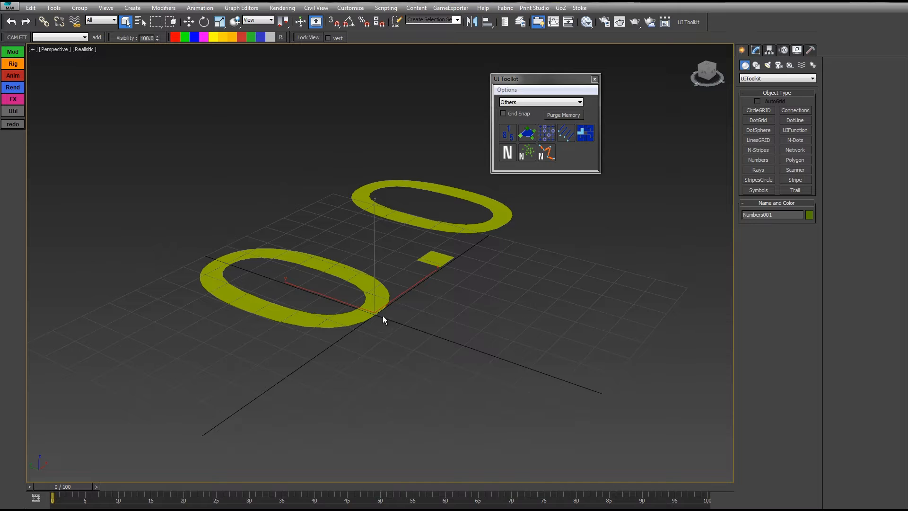
alt+middle_drag(438, 279, 375, 264)
click(594, 78)
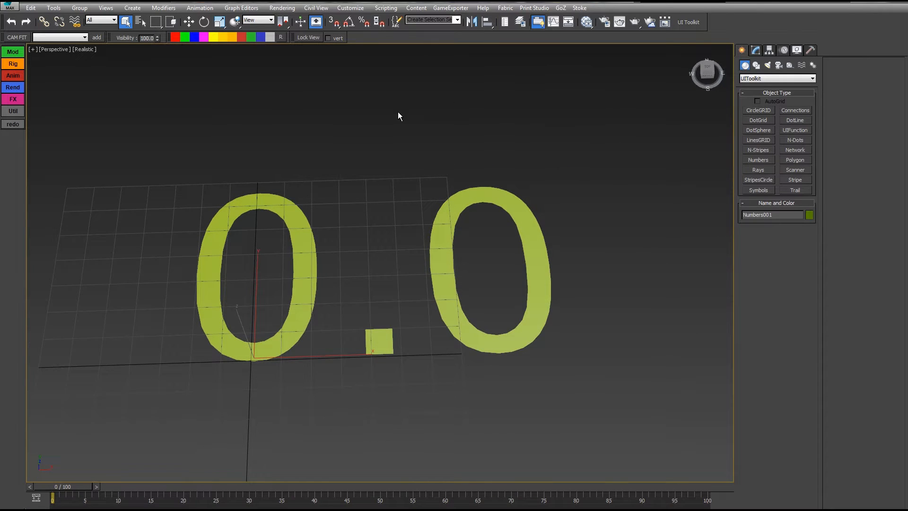
- Open the new Numbers object's parameters for editing, with its digits framed nearly upright in the perspective view
middle_drag(399, 113, 468, 129)
click(755, 50)
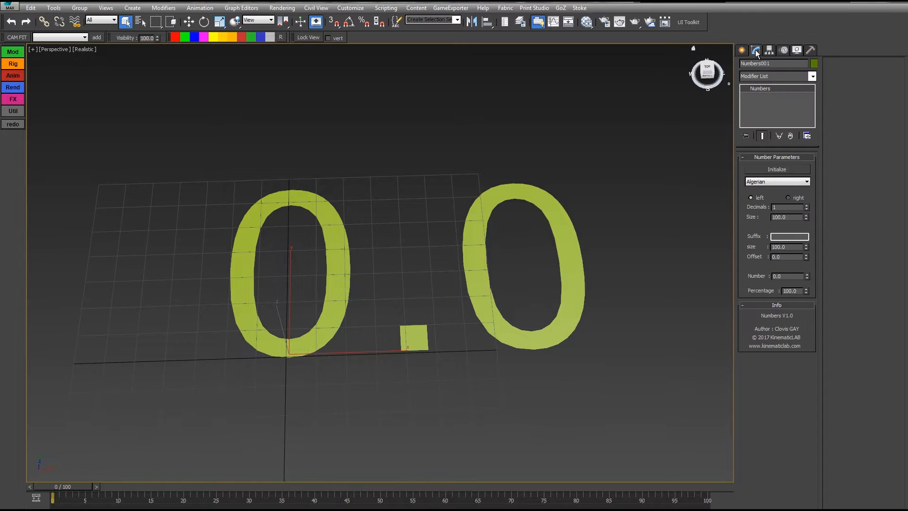
middle_drag(462, 128, 494, 141)
alt+middle_drag(560, 158, 561, 156)
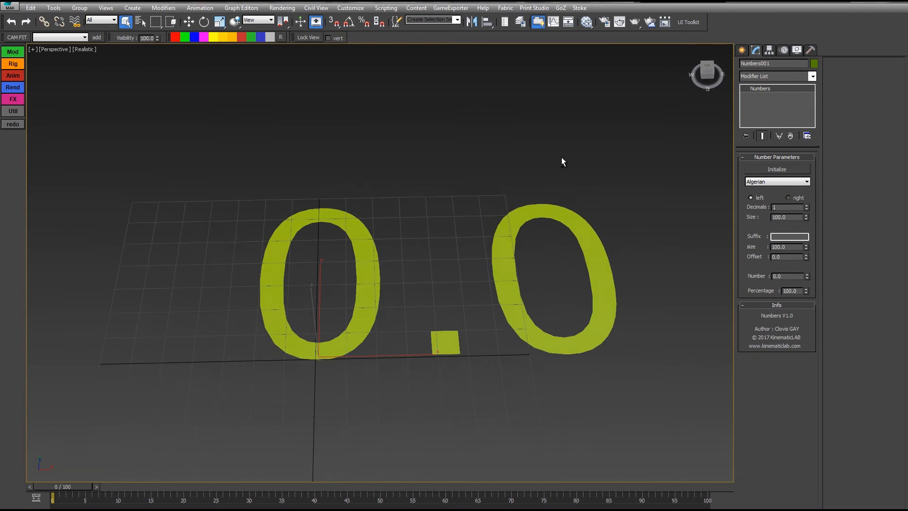
middle_drag(461, 167, 461, 174)
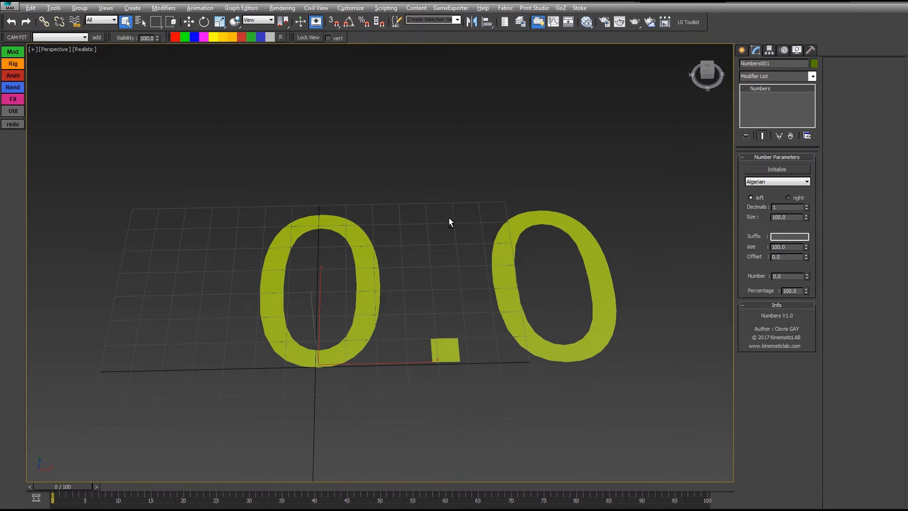
mouse_move(449, 222)
alt+middle_down()
mouse_move(444, 236)
mouse_move(443, 214)
alt+middle_up()
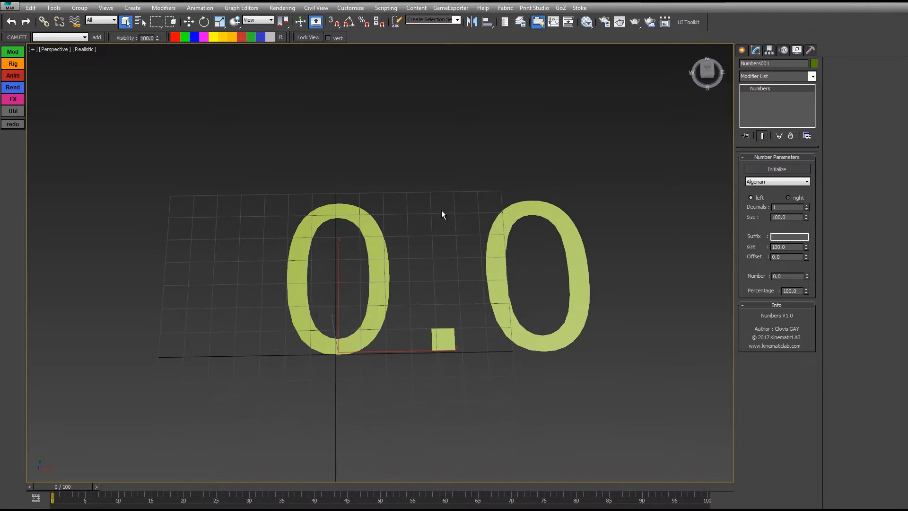
middle_drag(489, 182, 479, 177)
- Try several fonts on the Numbers object, including Chiller, DFKai-SB, LilyUPC, Microsoft JhengHei and MS PMincho
click(768, 182)
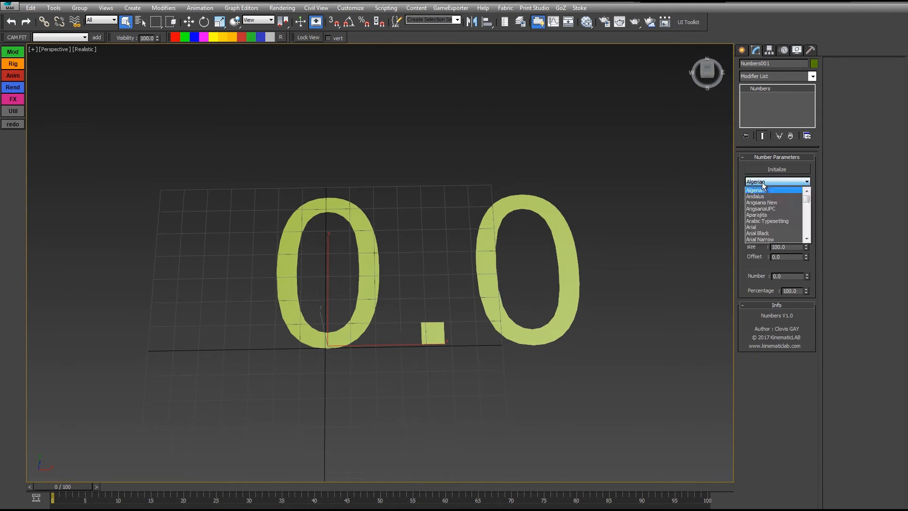
mouse_move(807, 198)
mouse_down()
mouse_move(805, 219)
mouse_move(814, 197)
mouse_move(807, 204)
mouse_move(806, 194)
mouse_move(807, 219)
mouse_move(807, 197)
mouse_move(806, 207)
mouse_up()
click(789, 208)
click(807, 182)
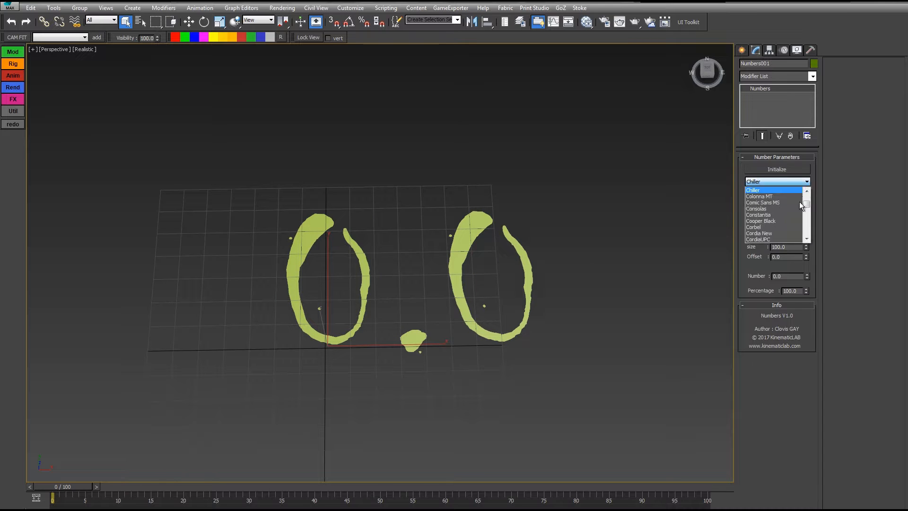
click(783, 214)
click(807, 182)
click(784, 226)
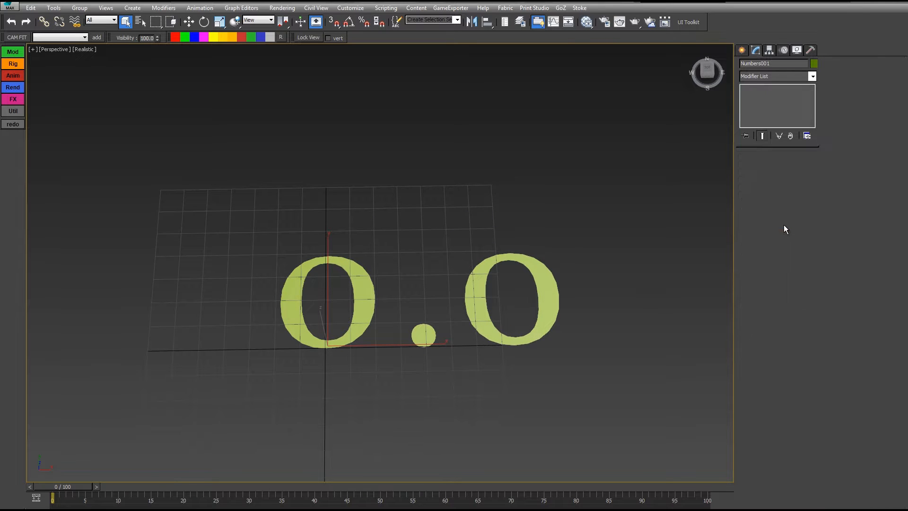
click(806, 182)
click(773, 230)
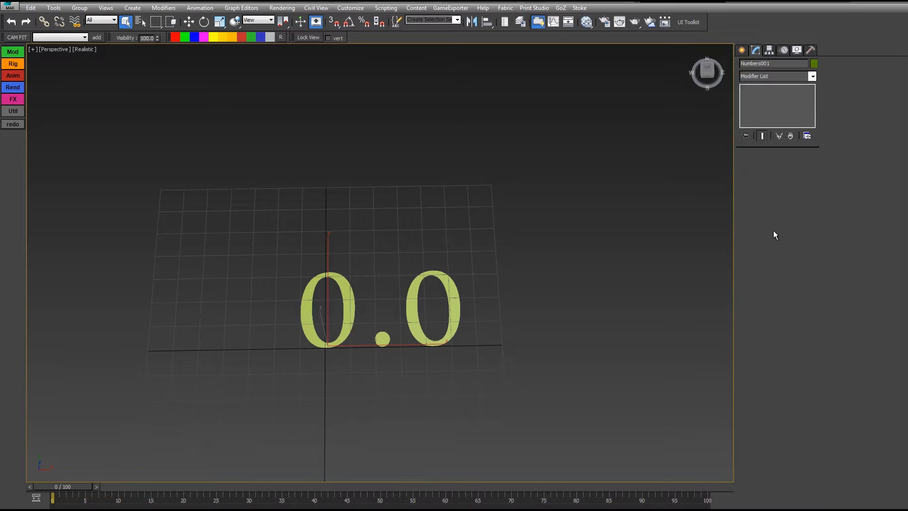
click(803, 182)
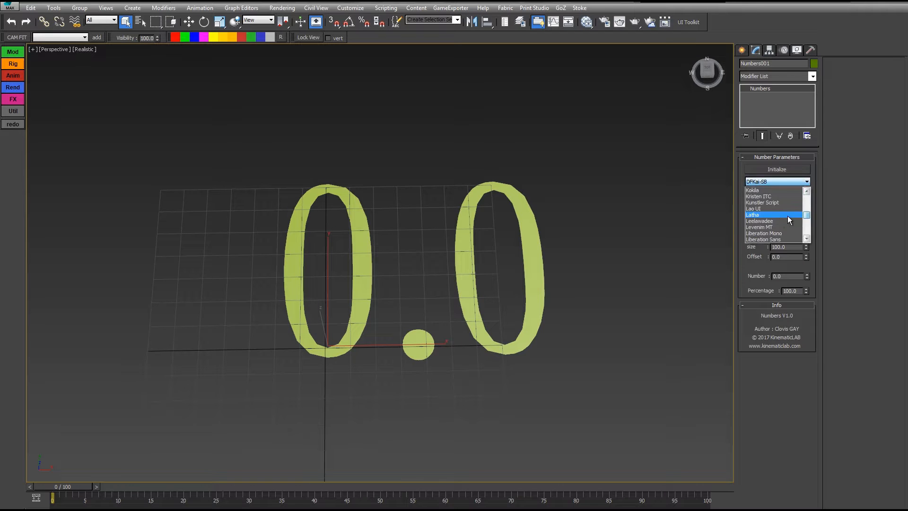
click(787, 215)
click(806, 182)
click(783, 228)
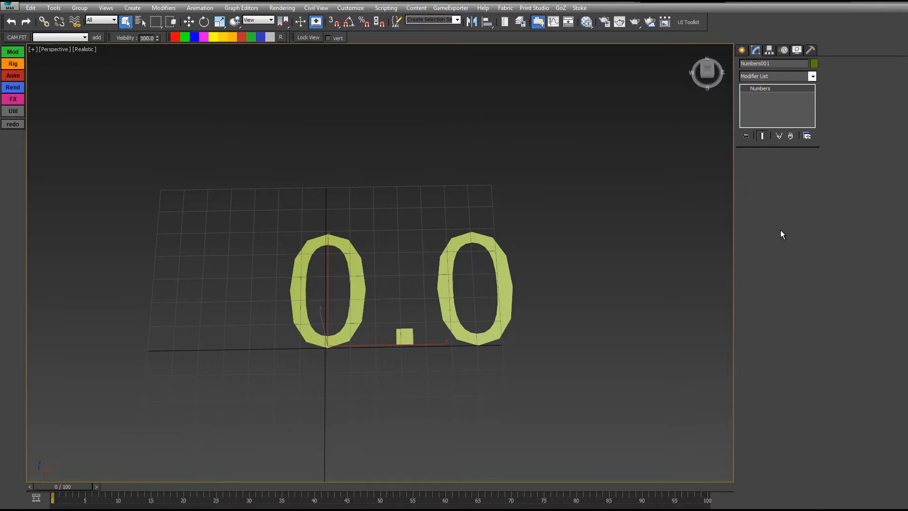
click(806, 181)
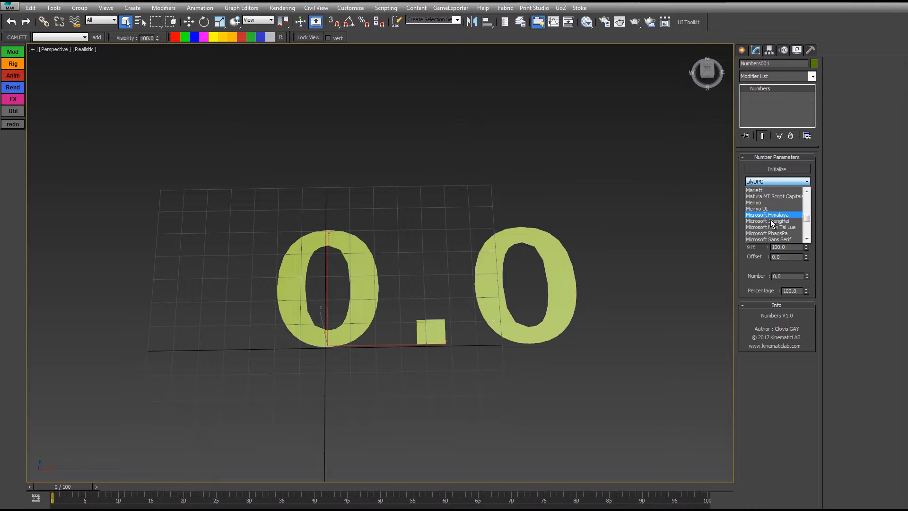
click(780, 215)
click(793, 183)
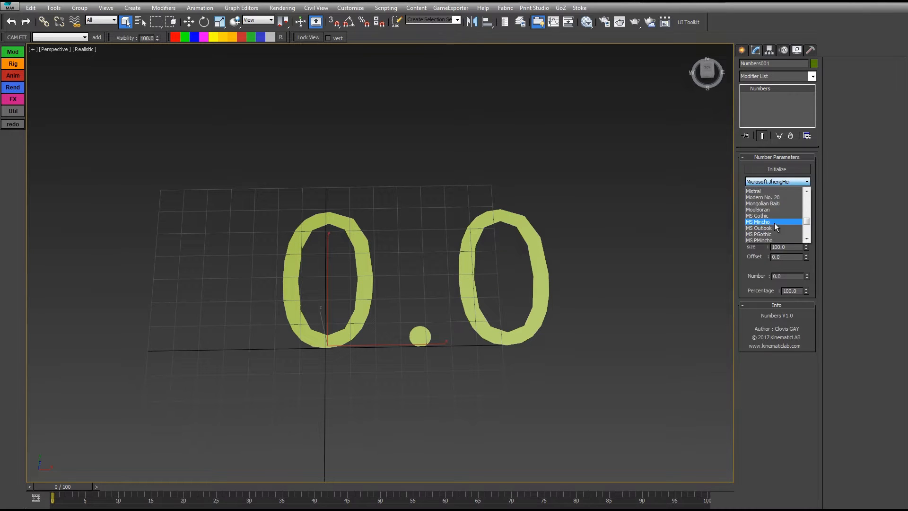
click(773, 220)
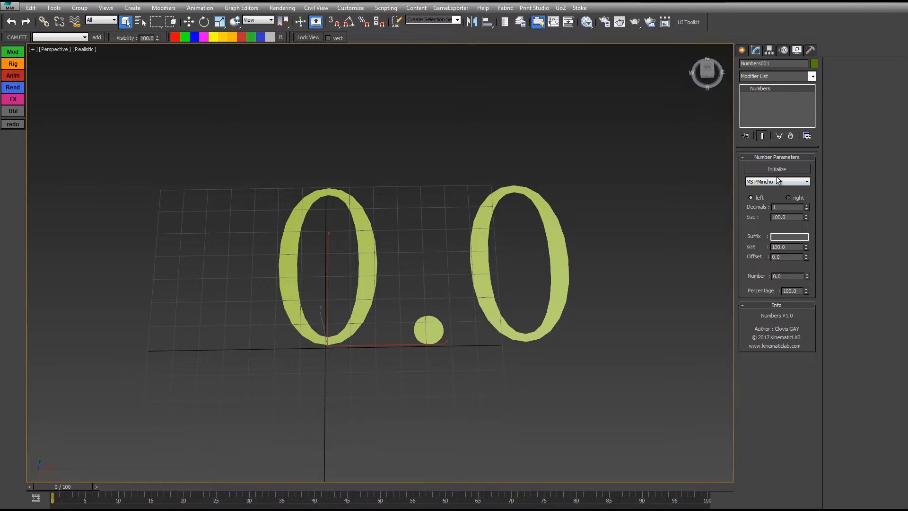
- Try the Andalus font on the Numbers object and set its font to Arial
click(779, 181)
drag(804, 222, 810, 184)
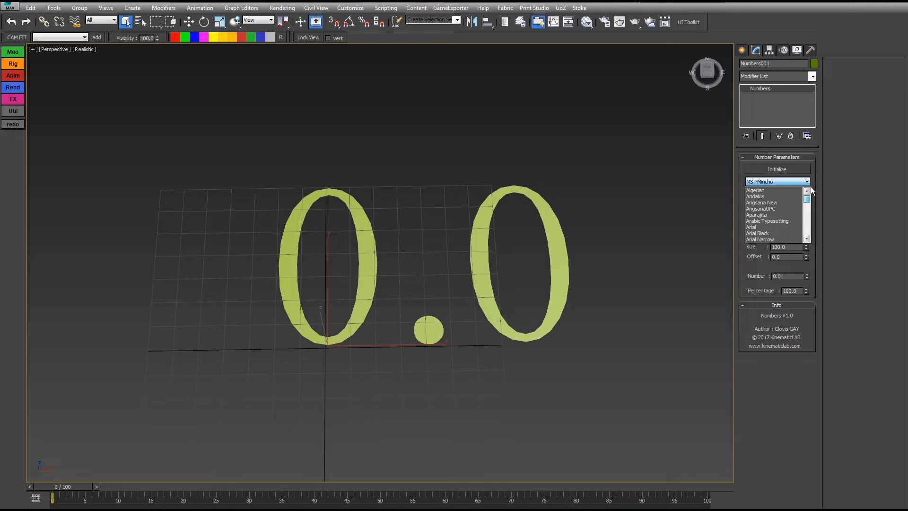
click(767, 194)
click(777, 181)
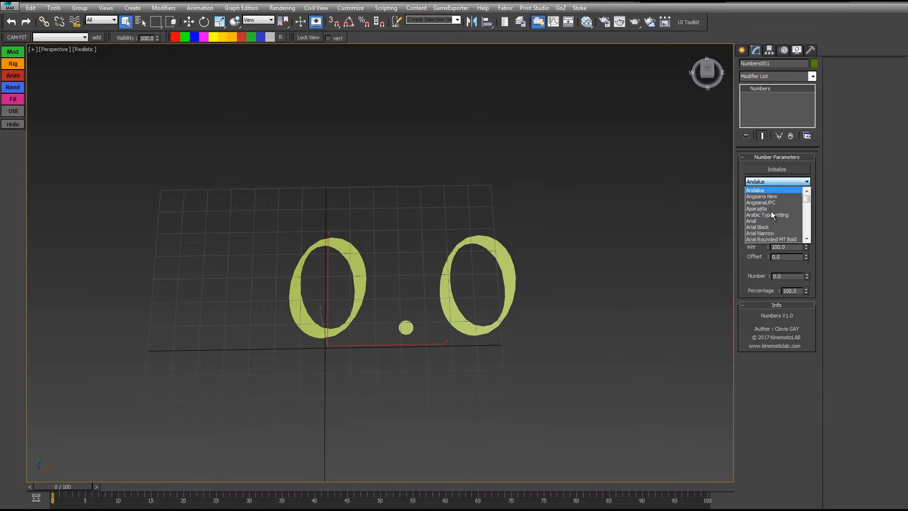
click(771, 212)
middle_drag(505, 202, 493, 229)
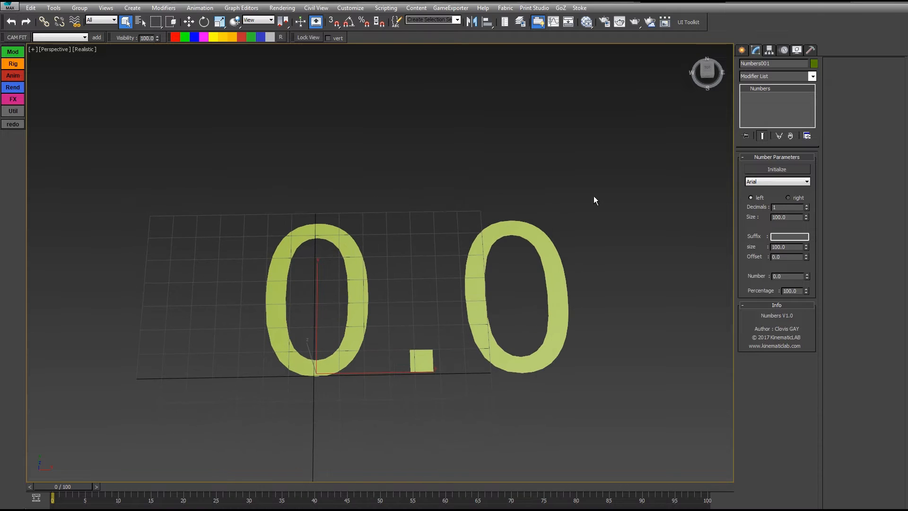
middle_drag(579, 177, 587, 177)
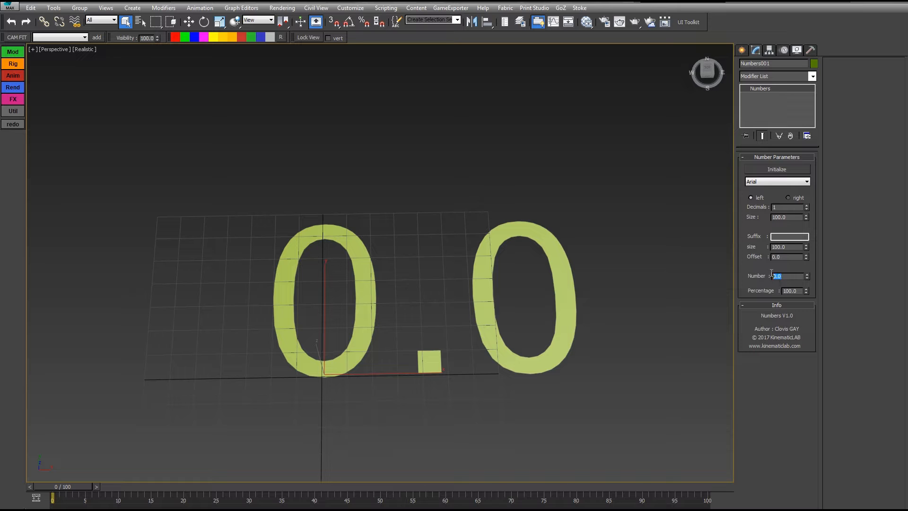
- Set the Numbers object's displayed number to 55.7
drag(807, 275, 738, 8)
scroll(514, 222, down, 3)
middle_drag(577, 213, 571, 231)
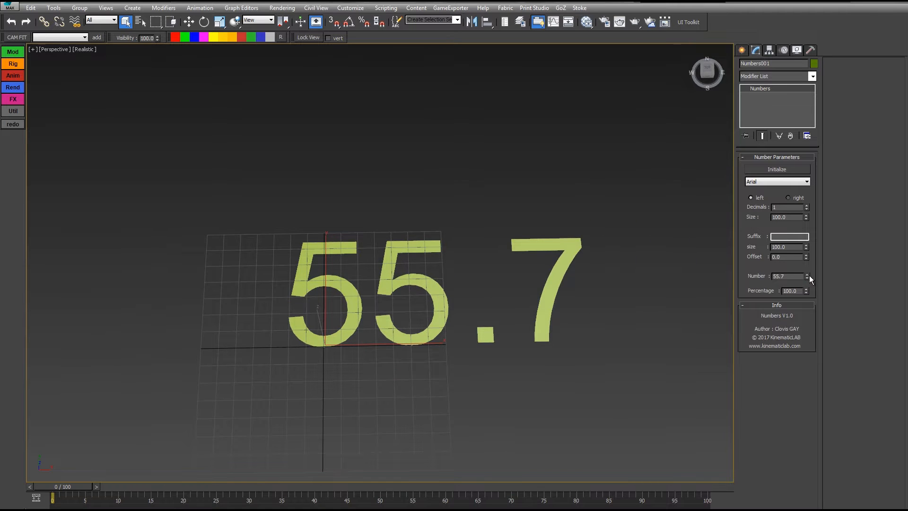
drag(808, 276, 787, 283)
- Open the Curve Editor and expand the Numbers object's parameter tracks down to the num track
click(554, 24)
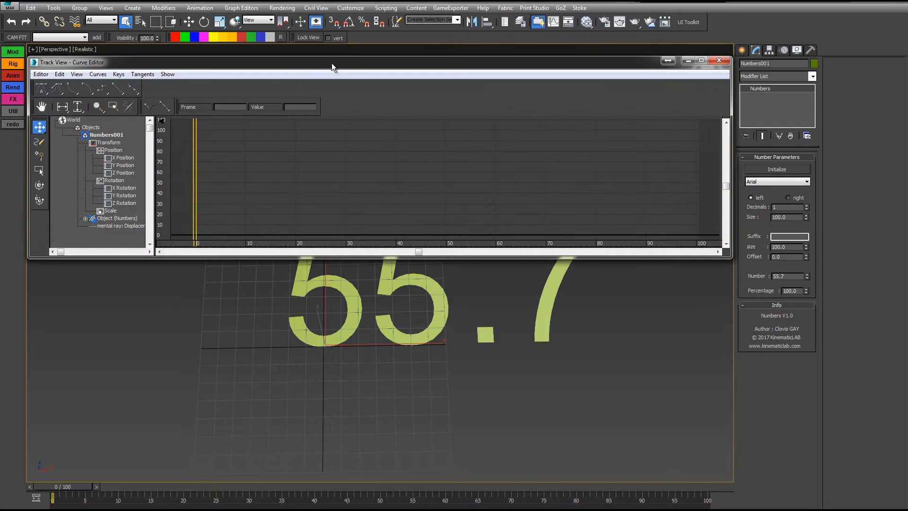
click(88, 218)
drag(78, 229, 73, 141)
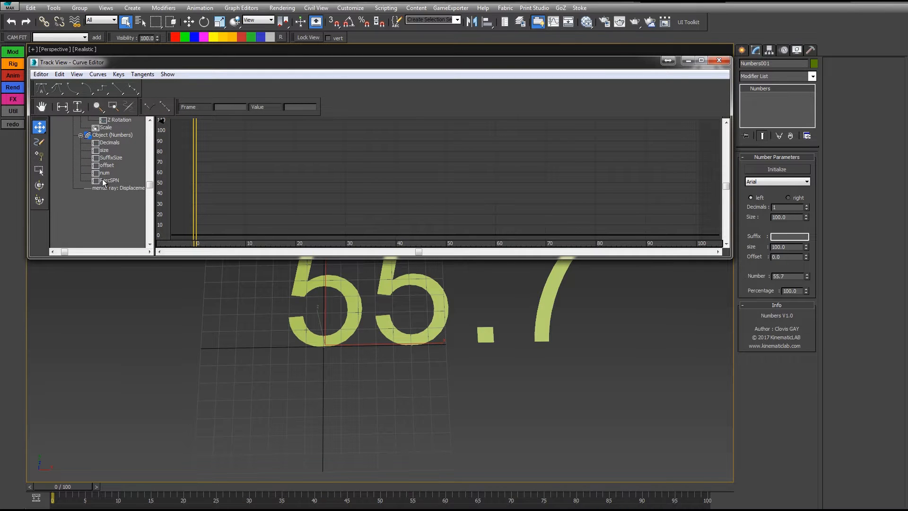
click(107, 165)
- Assign a Noise Float controller to the num track and play the animation
right_click(106, 168)
click(132, 188)
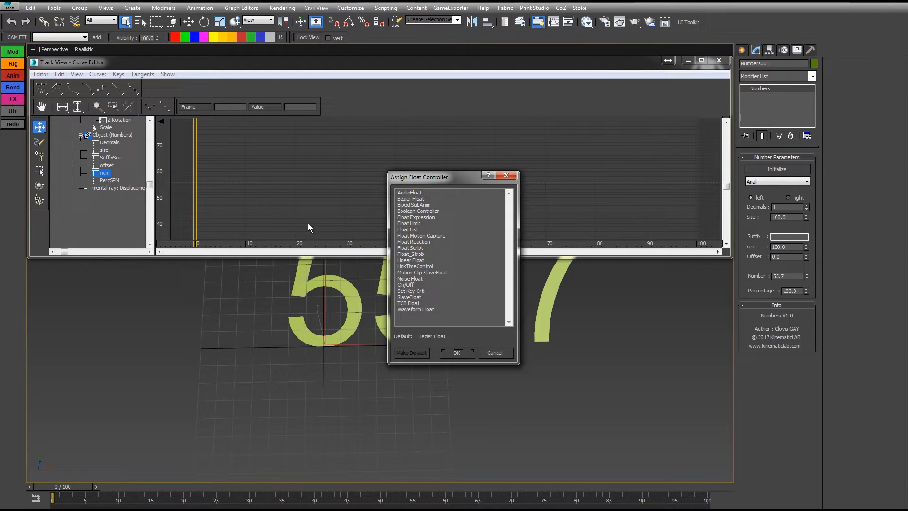
double_click(410, 278)
click(115, 173)
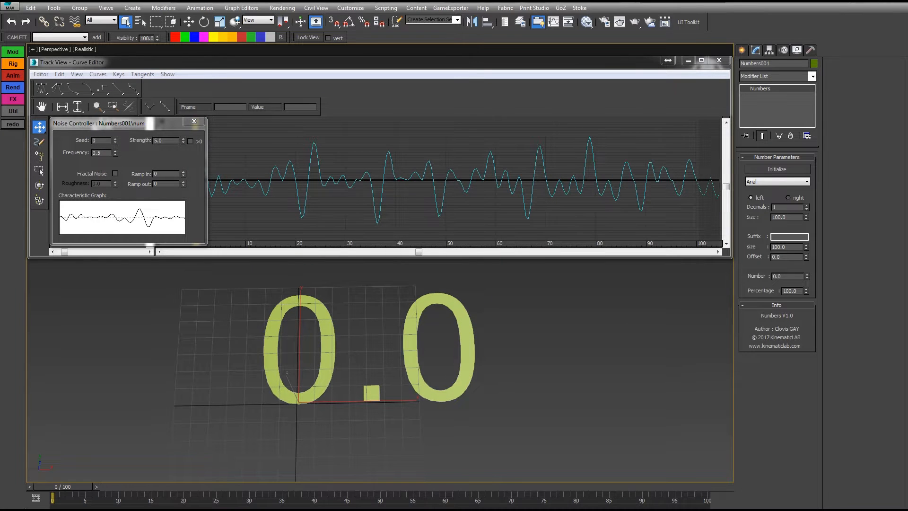
key(/)
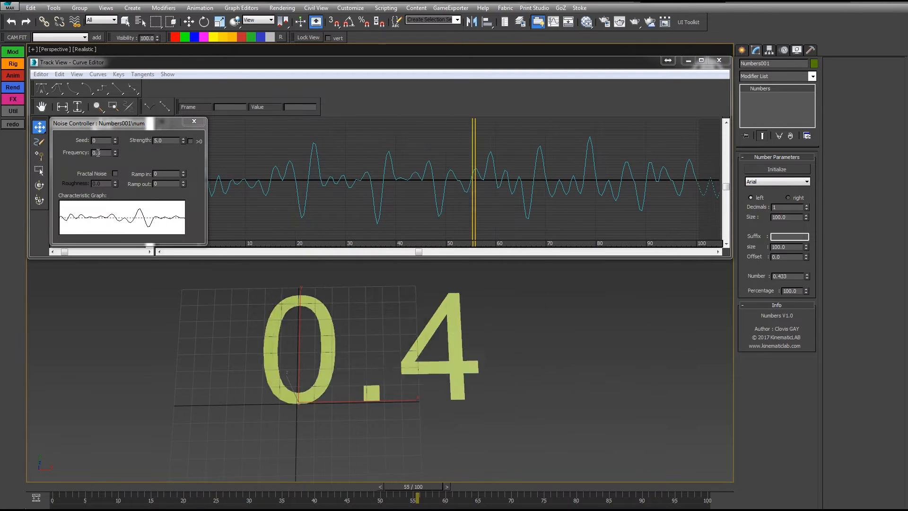
- Set the noise controller's frequency to 0.05 and raise its strength to about 511
click(98, 152)
text(0)
key(Return)
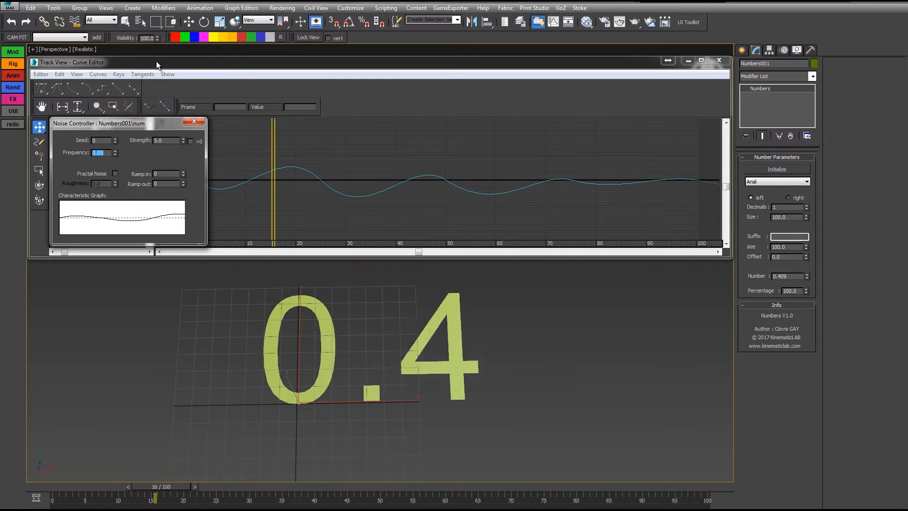
drag(183, 140, 190, 224)
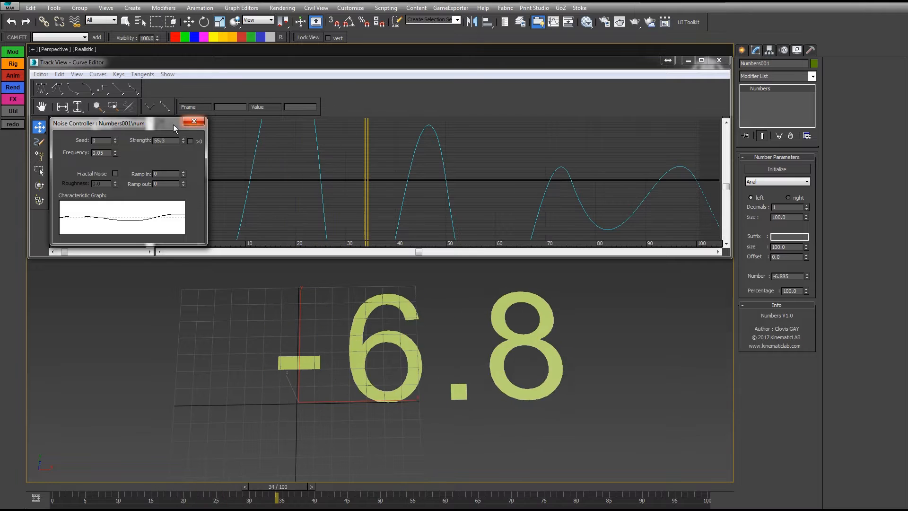
drag(183, 142, 143, 336)
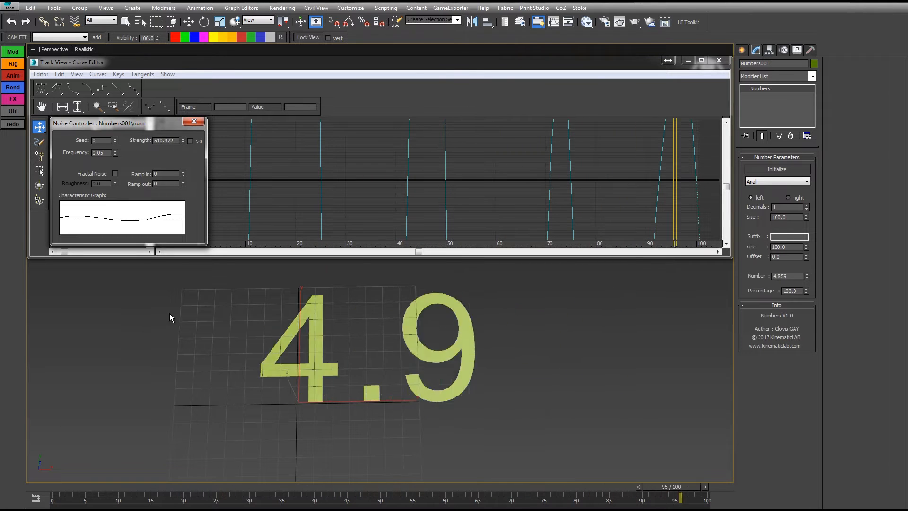
- Restrict the noise to values above zero, preview it along the timeline, and close the noise settings
click(191, 141)
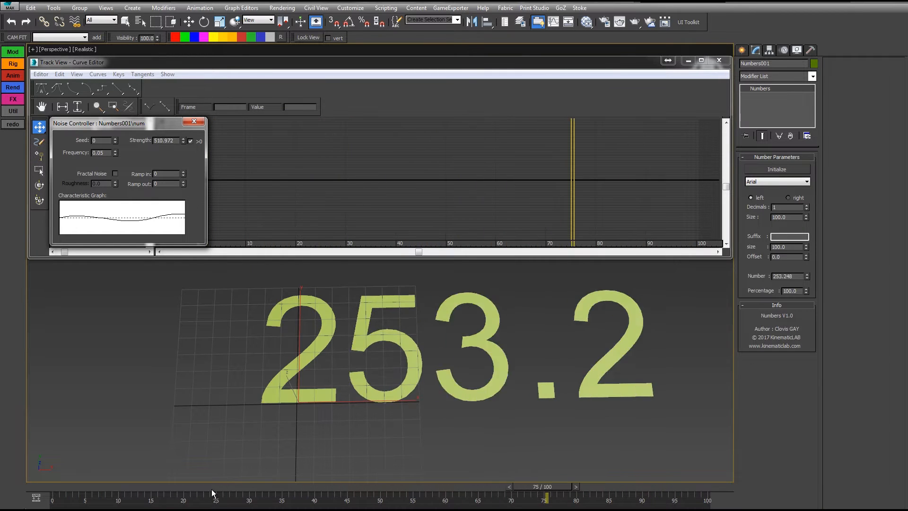
drag(211, 490, 142, 486)
click(195, 121)
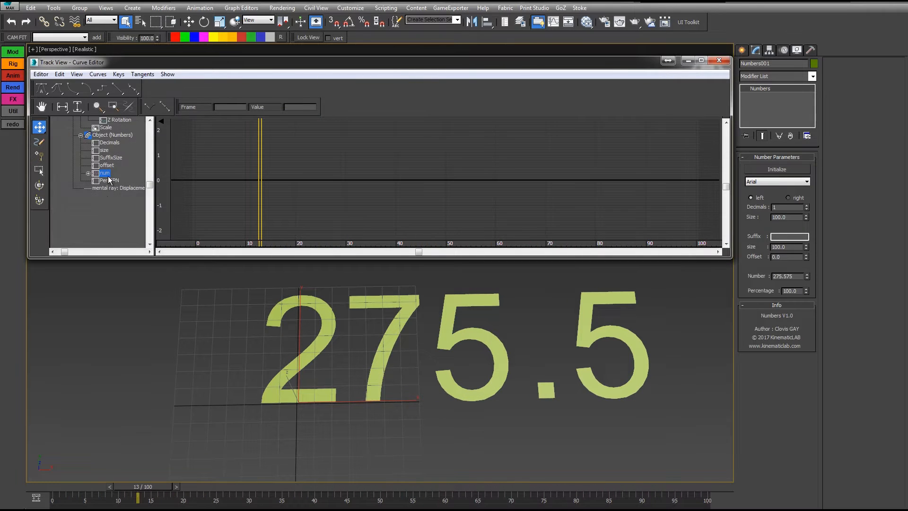
- Assign a Bezier Float controller to the num track and reset the number to 0
right_click(105, 174)
click(130, 188)
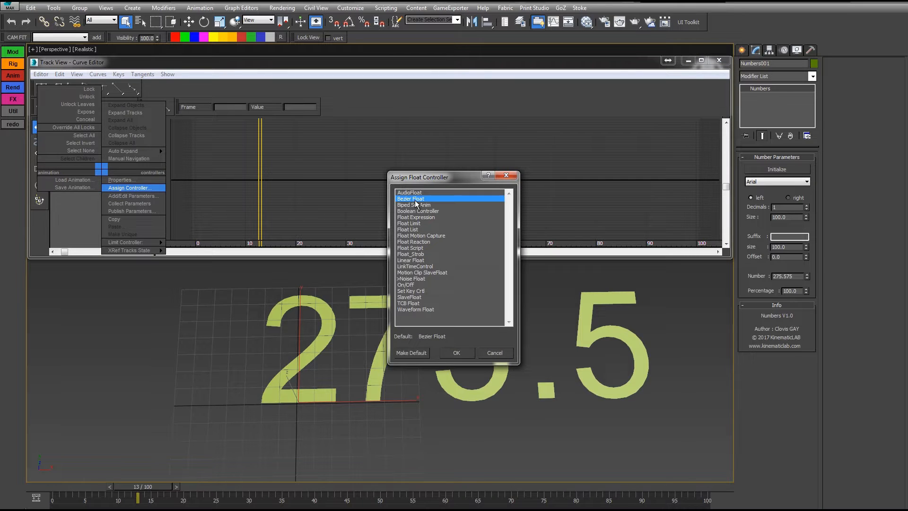
double_click(415, 199)
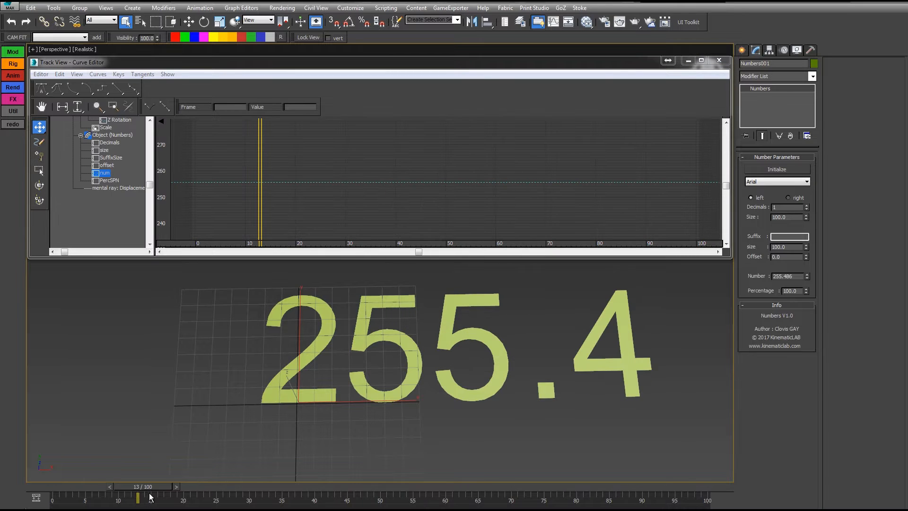
right_click(807, 277)
- Keyframe the number at 100 on frame 20 with Auto Key, return to frame 0, and turn Auto Key off
drag(158, 489, 190, 489)
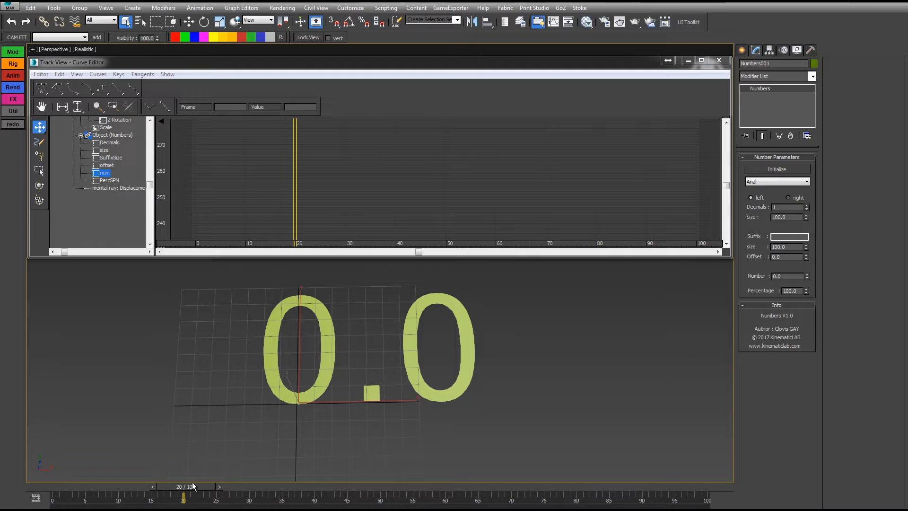
text(n100)
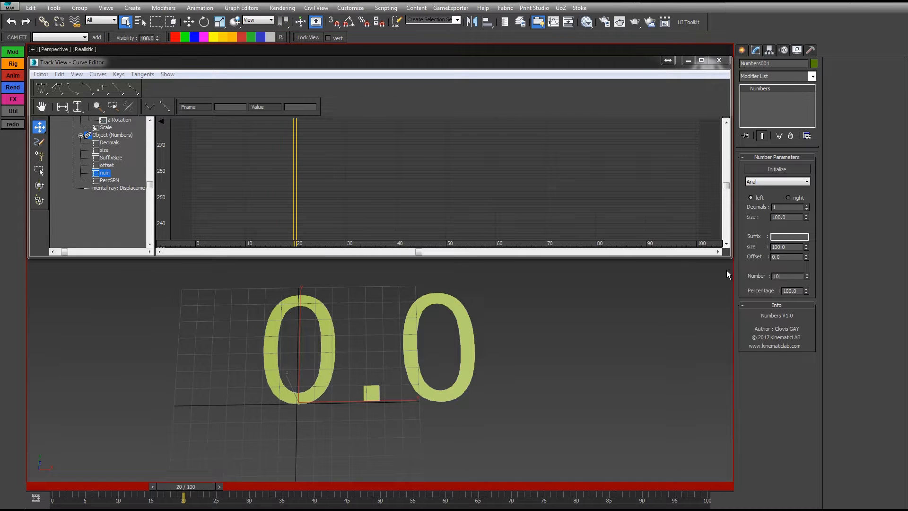
key(Return)
drag(201, 487, 47, 489)
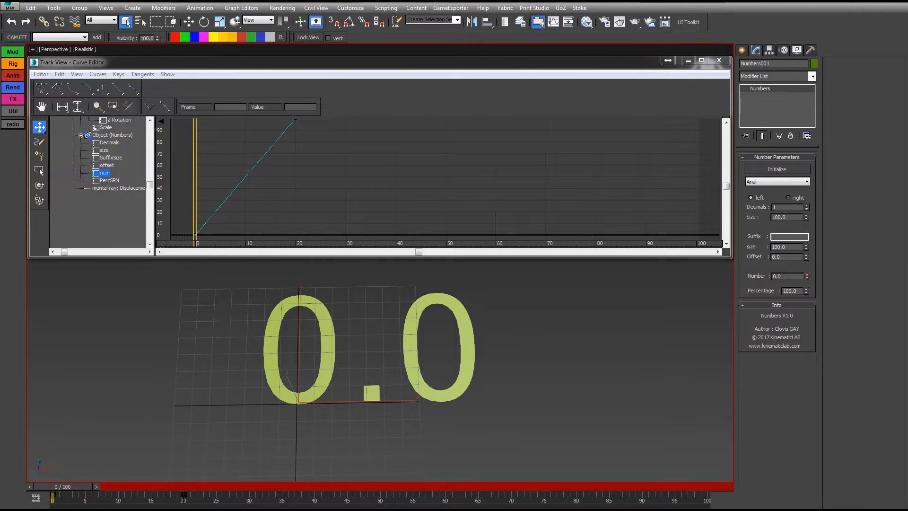
key(n)
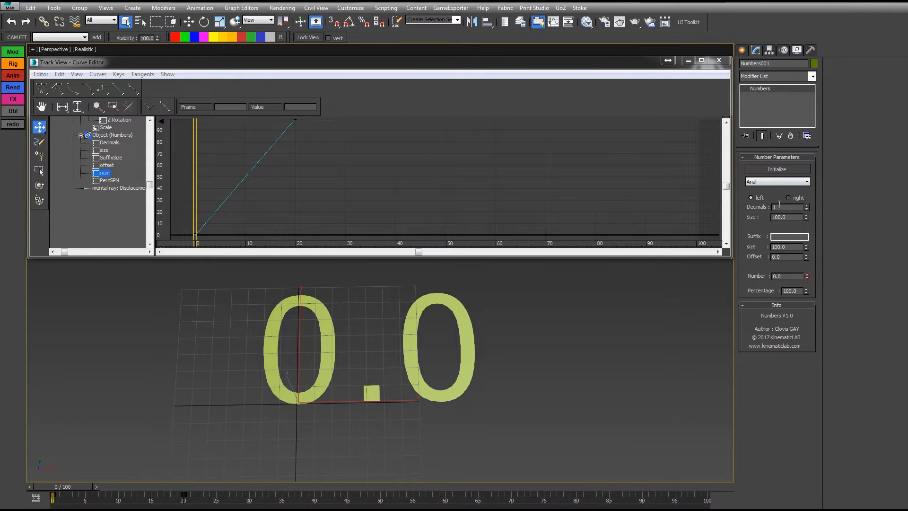
- Switch the number between right and left alignment while scrubbing the animation, ending on left alignment
drag(51, 495, 131, 494)
click(789, 198)
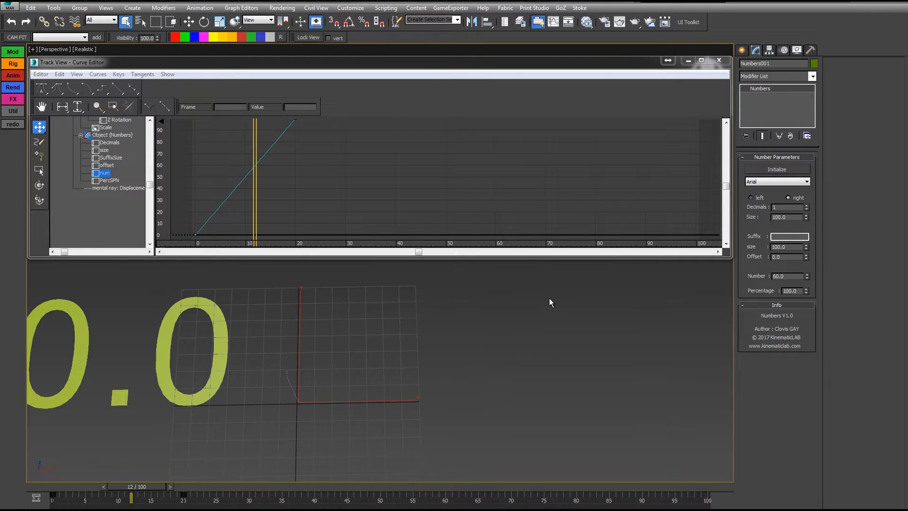
key(z)
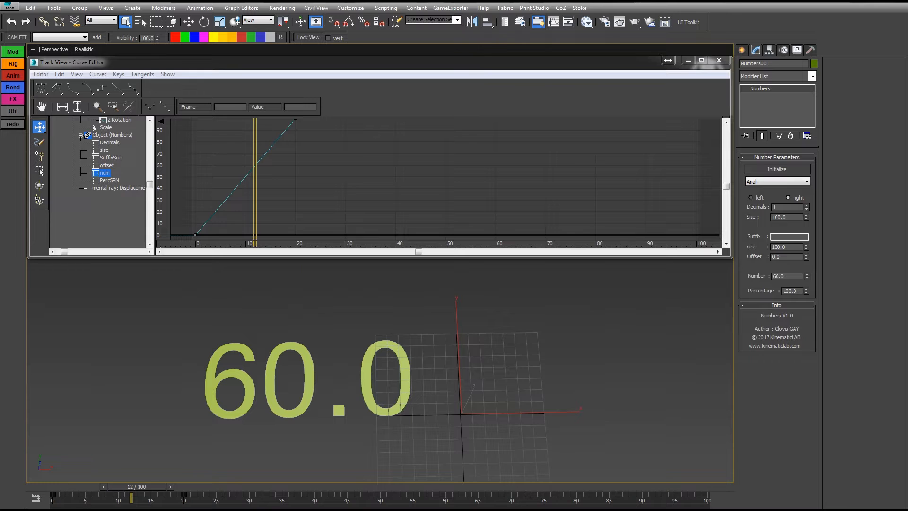
click(751, 198)
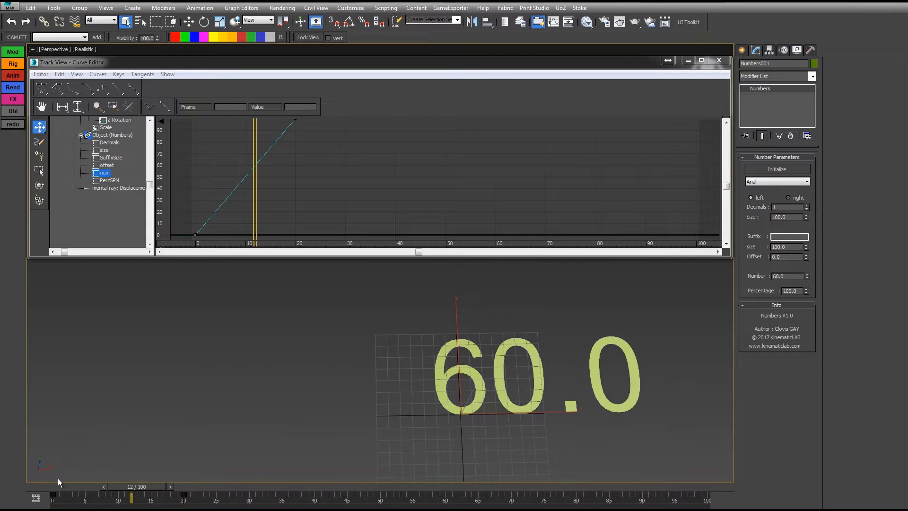
drag(56, 488, 161, 488)
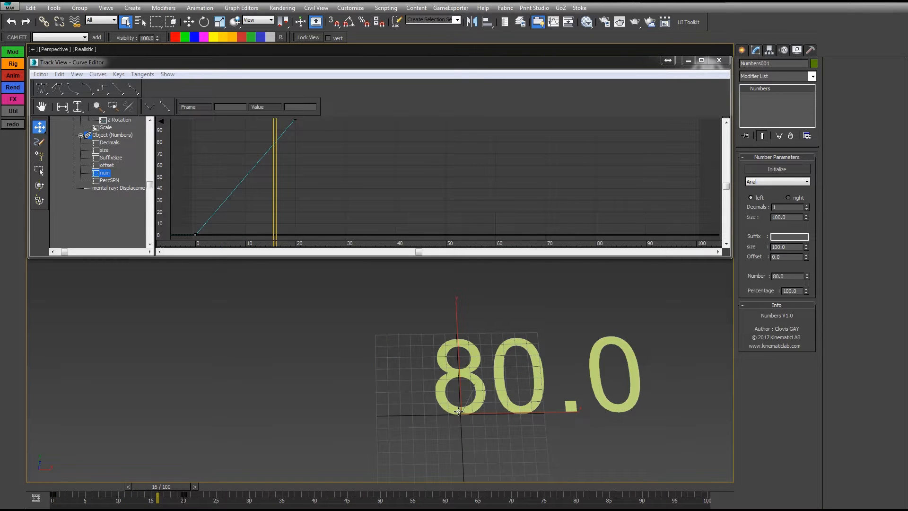
click(788, 198)
drag(161, 482, 196, 487)
click(758, 201)
key(q)
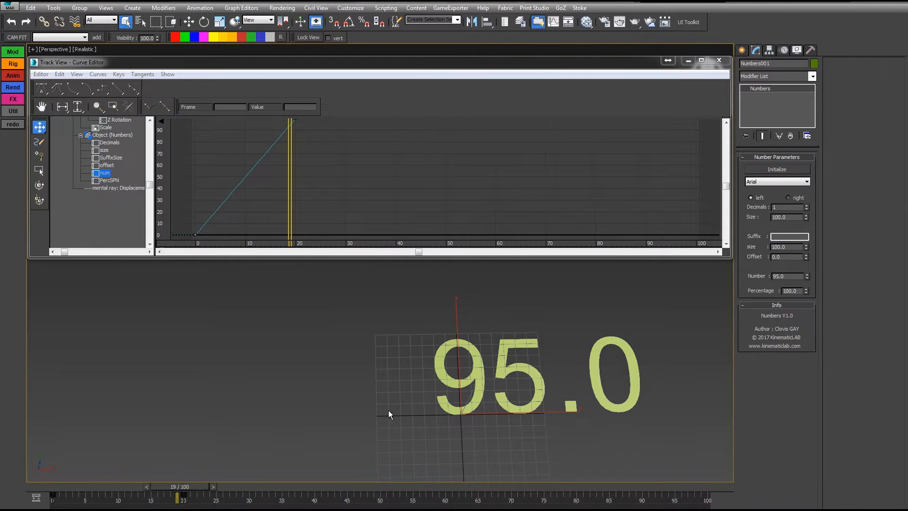
- Set the decimals to 5 and the number to 95.512 at frame 19
middle_drag(387, 411, 367, 405)
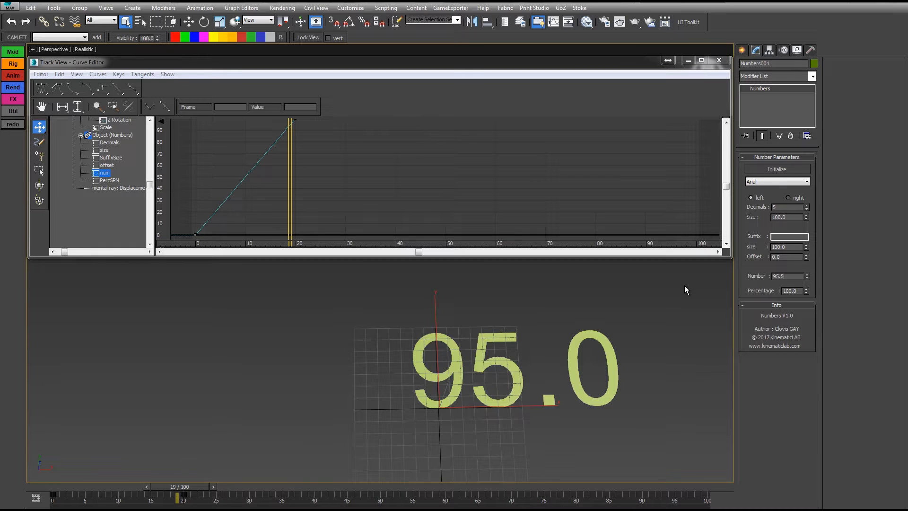
text(512)
key(Return)
middle_drag(551, 316, 532, 309)
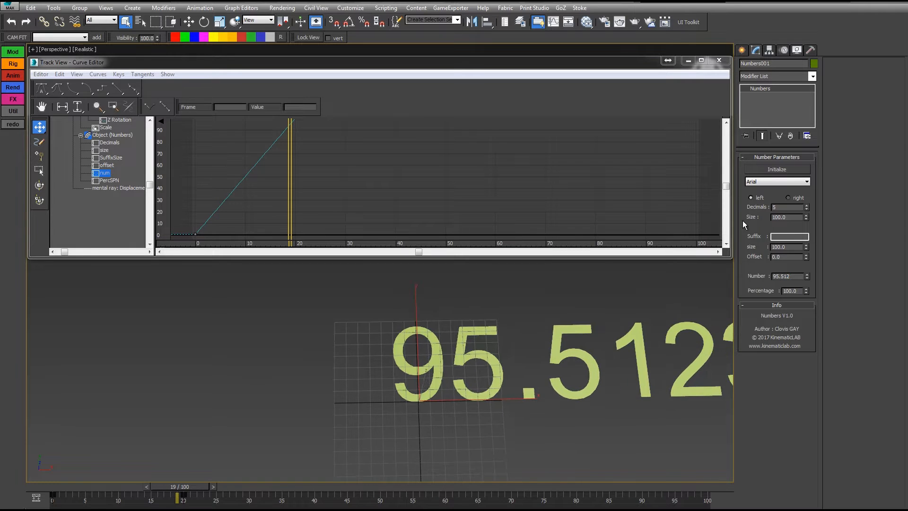
- Lower the decimals to 0 and raise them back to 5 to compare the displayed precision
click(806, 209)
click(806, 210)
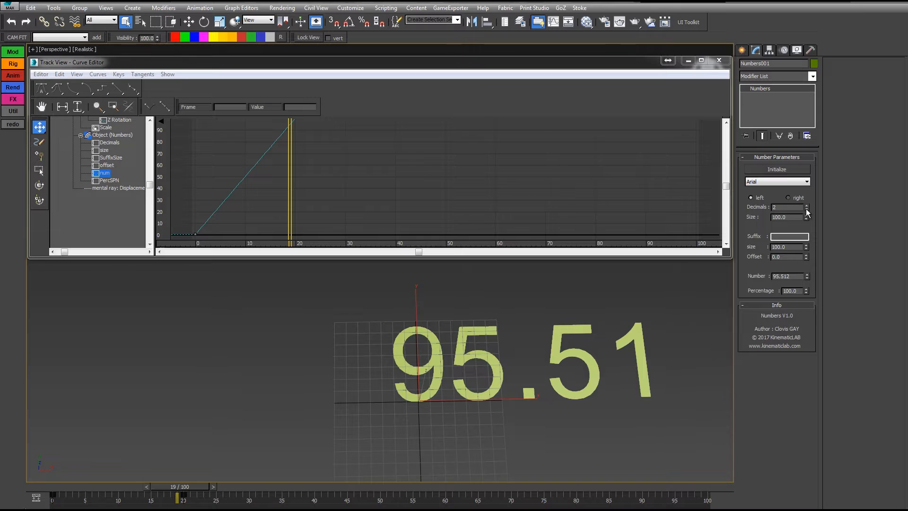
click(806, 209)
click(806, 210)
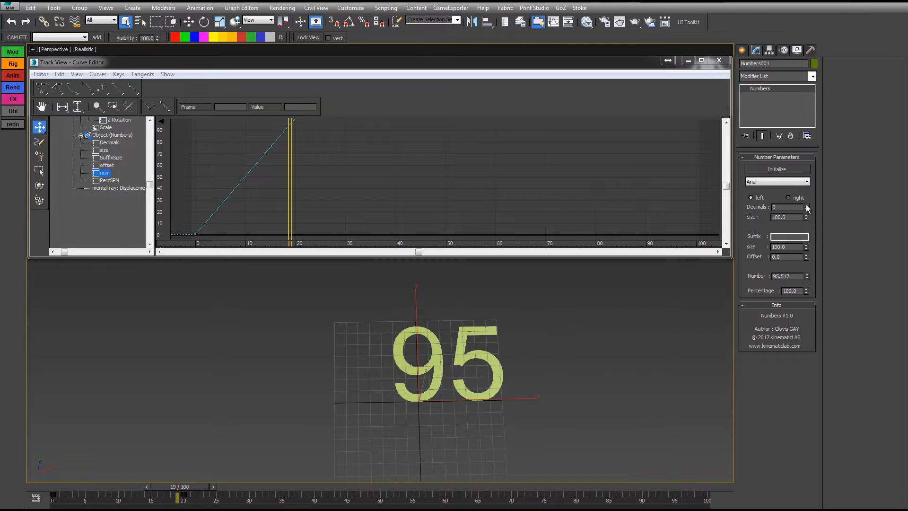
click(805, 206)
click(806, 206)
click(806, 206)
click(806, 206)
click(806, 206)
middle_drag(608, 352, 537, 354)
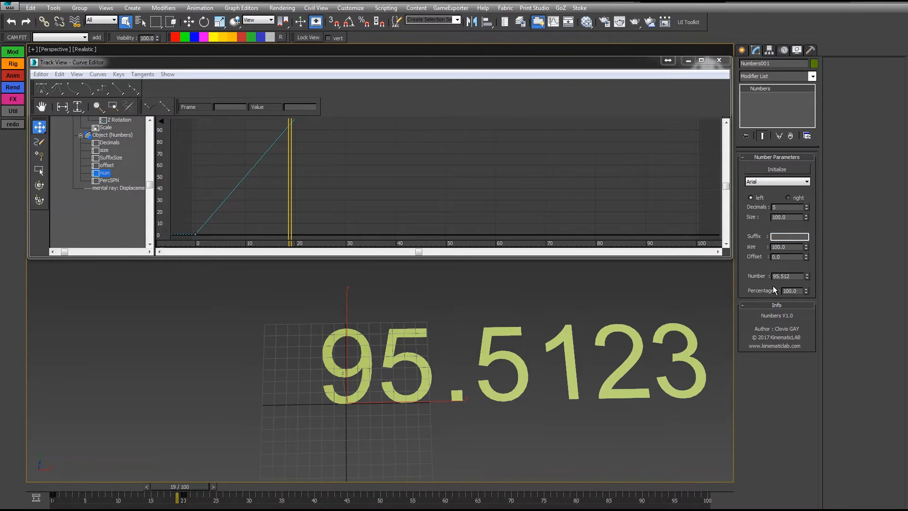
- Keyframe the number at 1.555 on frame 0 with Auto Key and turn Auto Key off
drag(196, 490, 109, 464)
key(n)
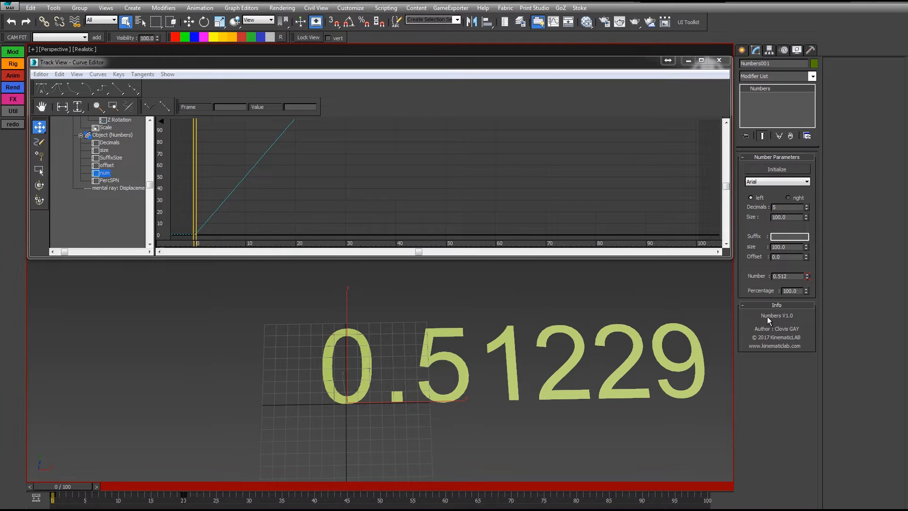
click(806, 275)
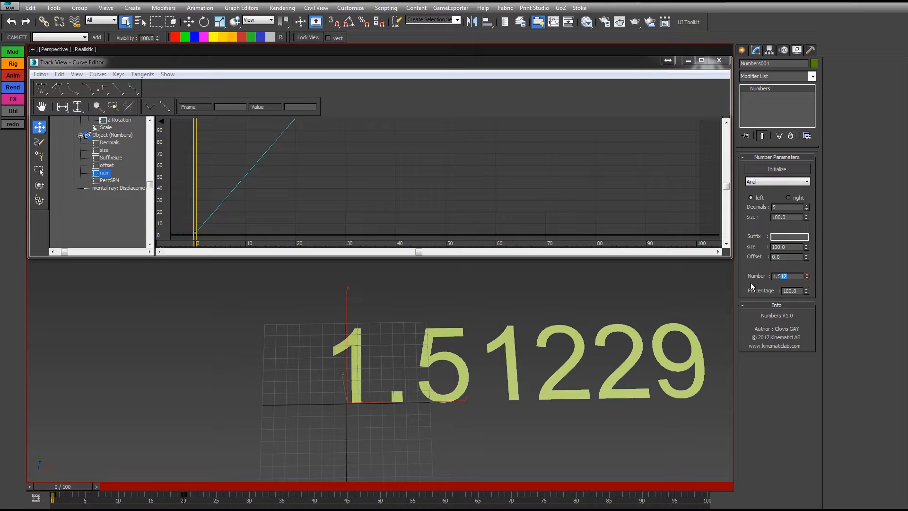
text(55)
key(Return)
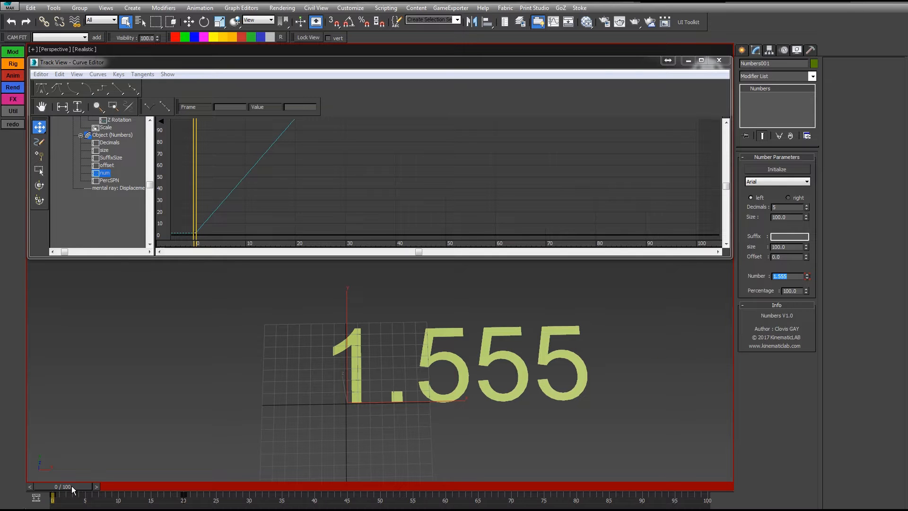
drag(71, 486, 53, 494)
key(n)
- Increase the size of the number to about 111.7
drag(805, 219, 781, 244)
middle_drag(531, 320, 462, 360)
middle_drag(660, 382, 634, 361)
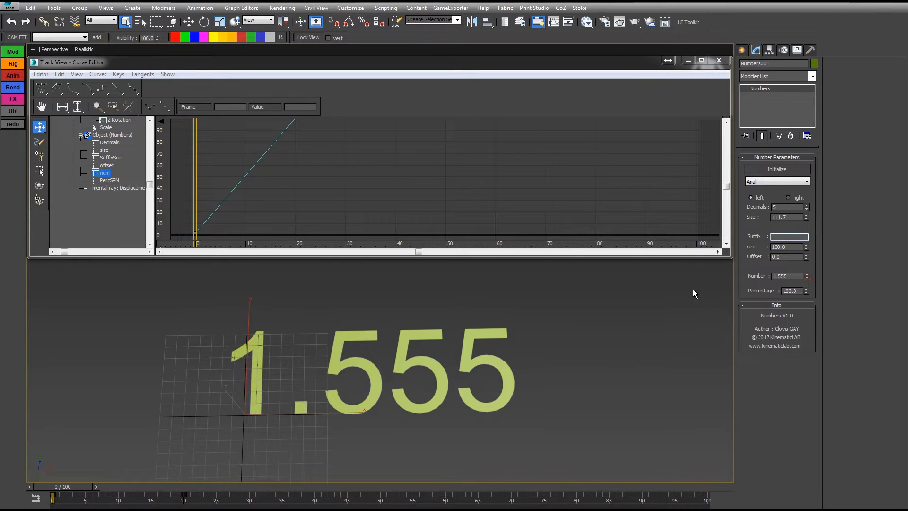
- Add the suffix cm to the number and scrub to frame 6 to check its placement
text(cm)
key(Return)
scroll(558, 336, down, 2)
middle_drag(516, 348, 487, 341)
scroll(486, 341, up, 2)
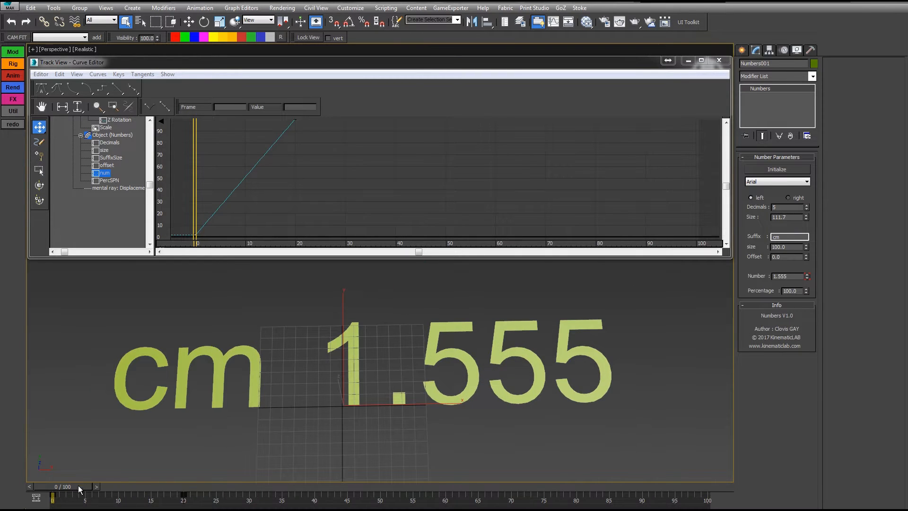
drag(78, 485, 116, 487)
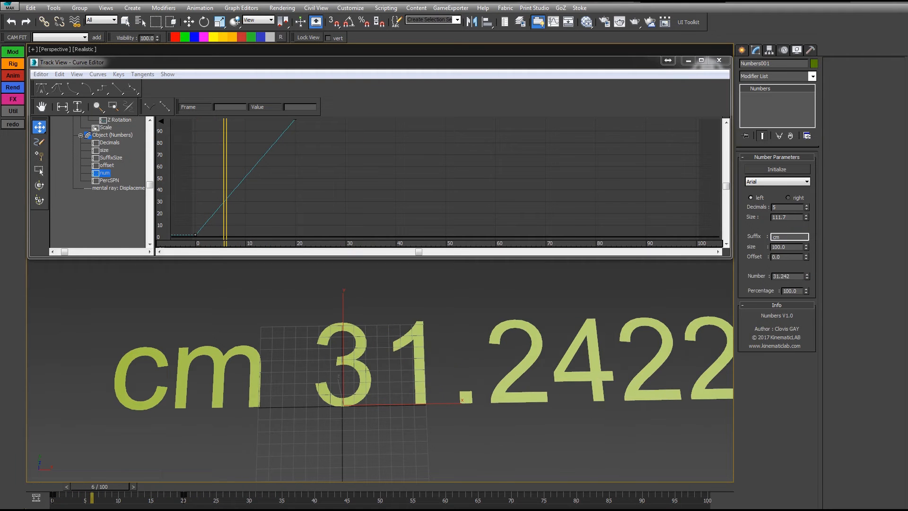
middle_drag(332, 421, 331, 419)
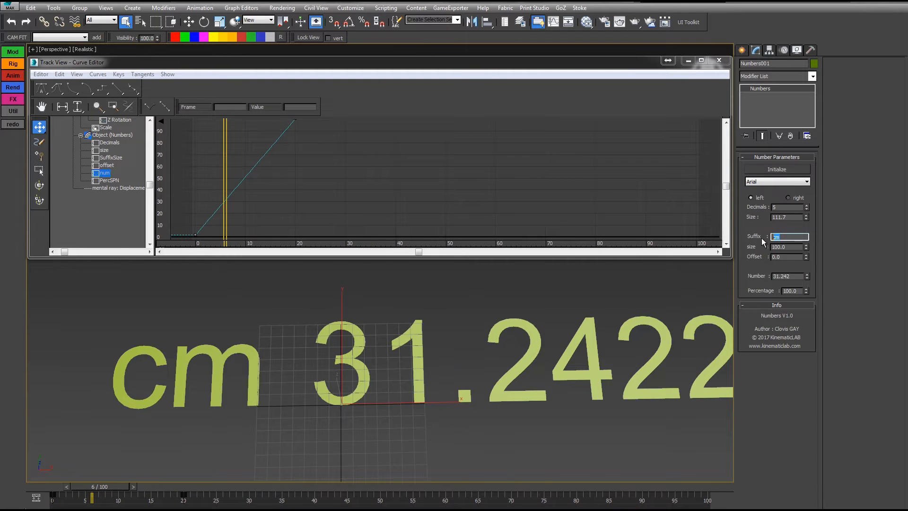
- Try the filler text fghjfgh as the suffix and scrub to frame 19
scroll(462, 381, down, 3)
middle_drag(309, 421, 383, 392)
drag(103, 486, 170, 486)
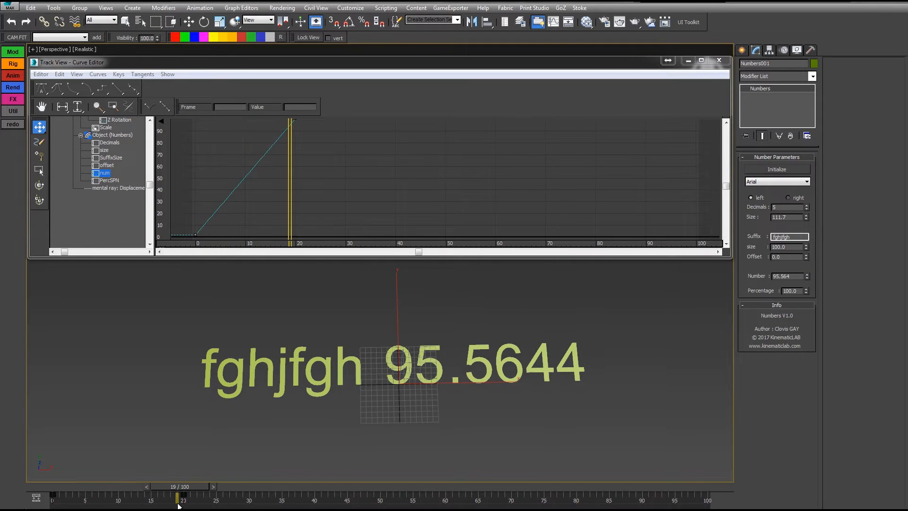
- Replace the suffix with mph and scrub back to frame 11 to preview it
drag(797, 239, 672, 221)
text(mph)
key(Return)
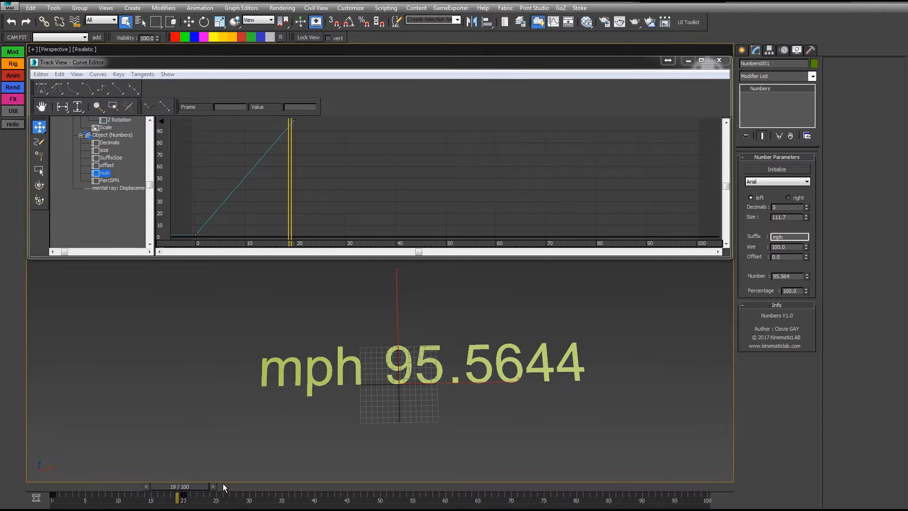
drag(173, 486, 121, 486)
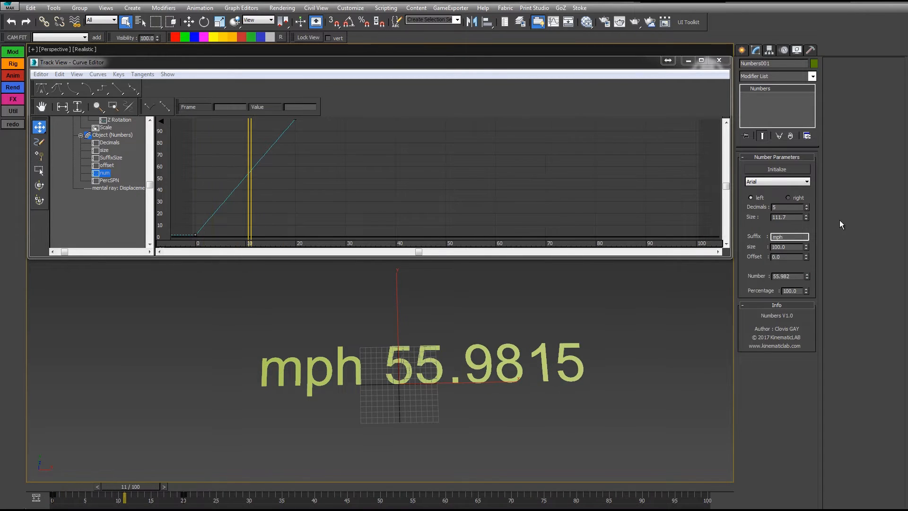
- Reduce the suffix size to about 88.8 and align the number to the right, scrubbing to frame 20 to check it
drag(806, 250, 589, 503)
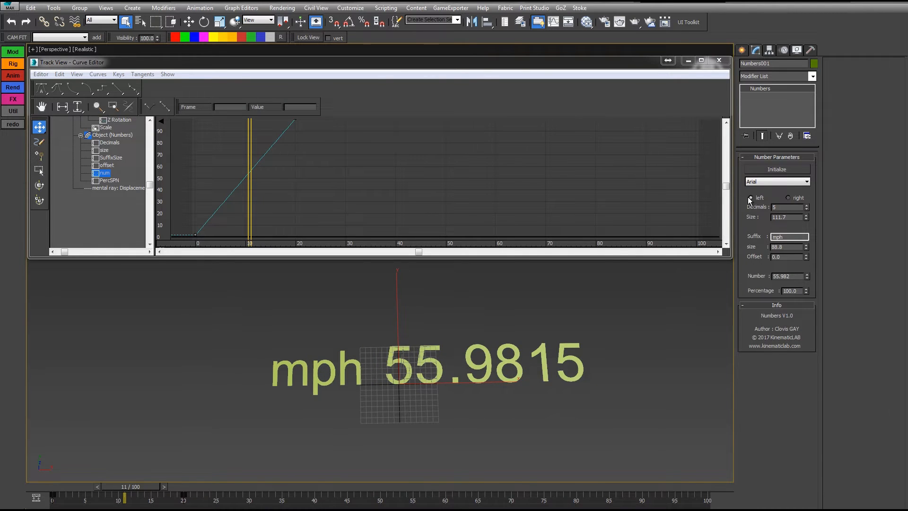
click(788, 198)
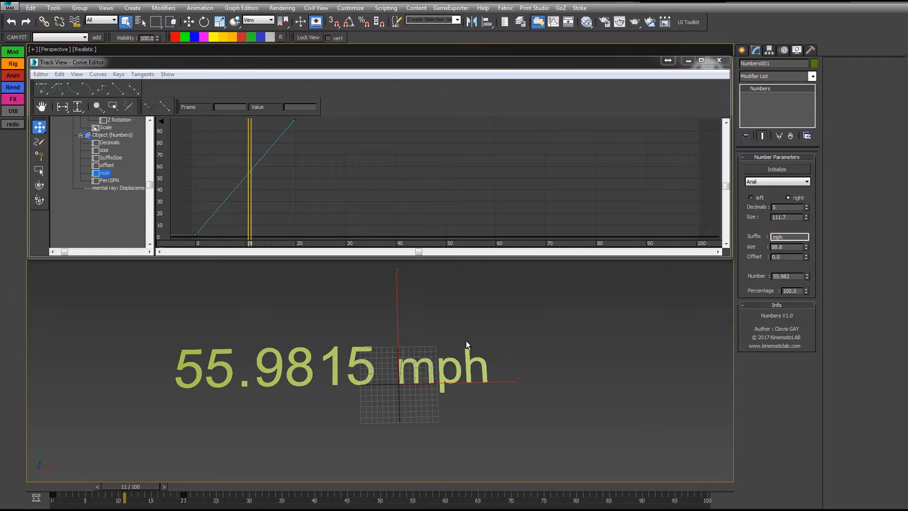
drag(55, 490, 112, 495)
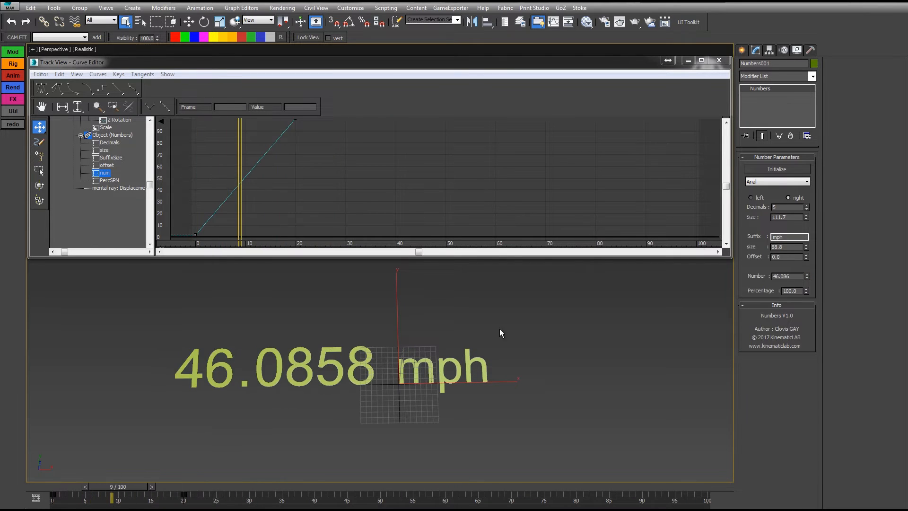
click(751, 198)
click(797, 199)
drag(139, 487, 207, 483)
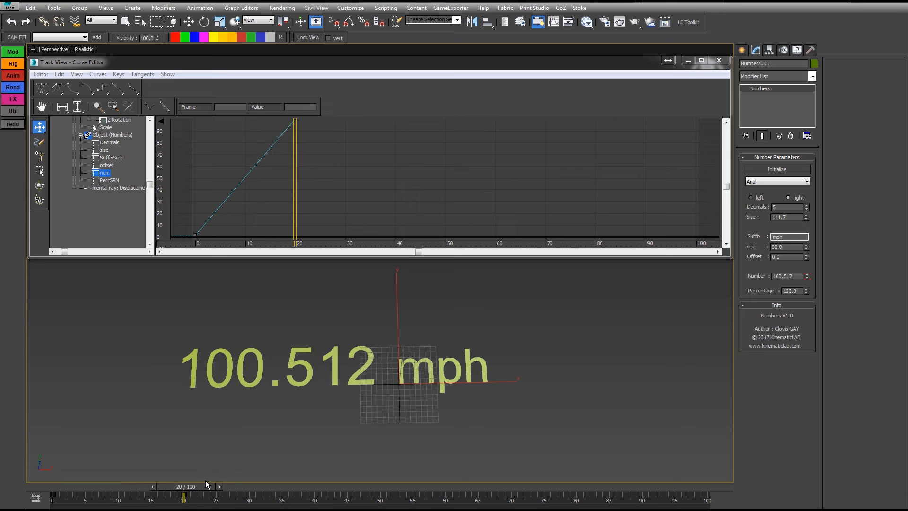
- Set the number's keyframe at frame 20 to 300 with Auto Key, and turn Auto Key off
key(q)
key(n)
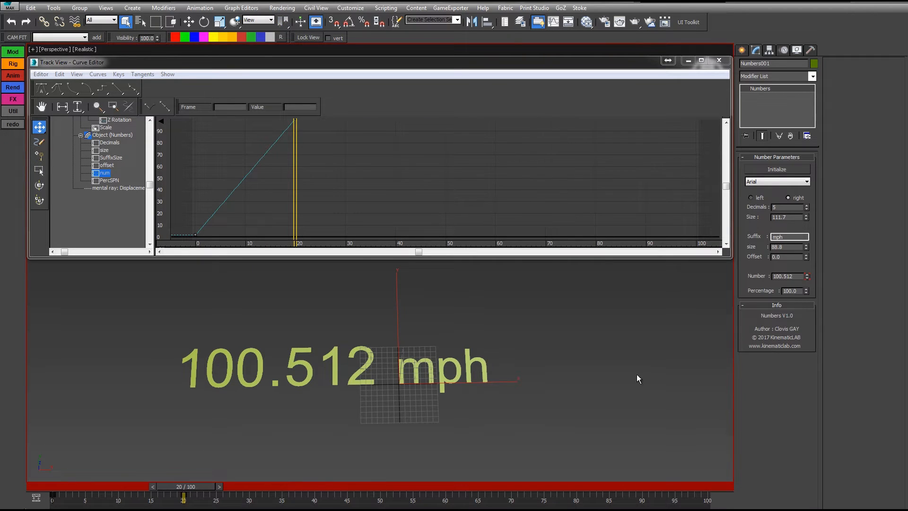
mouse_move(204, 486)
mouse_down()
mouse_move(54, 494)
mouse_move(189, 489)
mouse_up()
double_click(787, 276)
text(300)
key(Return)
key(n)
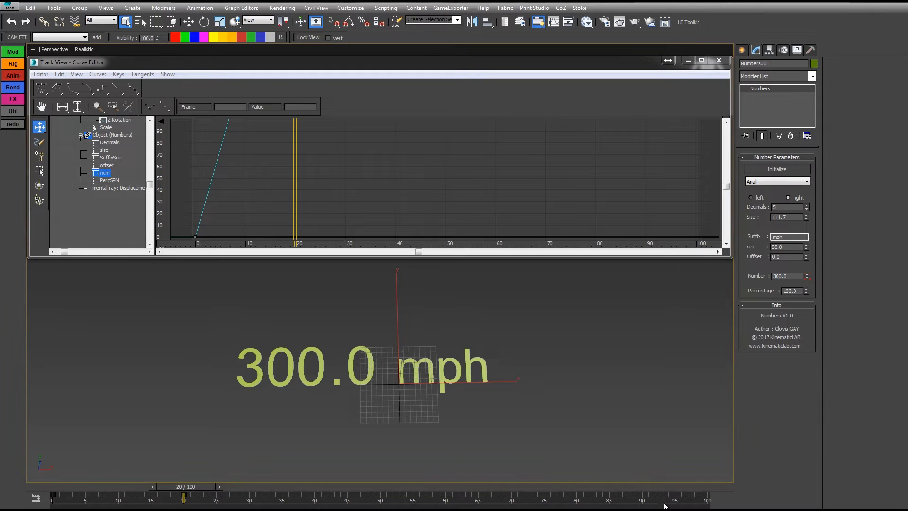
mouse_move(203, 488)
mouse_down()
mouse_move(78, 490)
mouse_move(200, 494)
mouse_up()
drag(789, 277, 756, 277)
drag(185, 496, 31, 494)
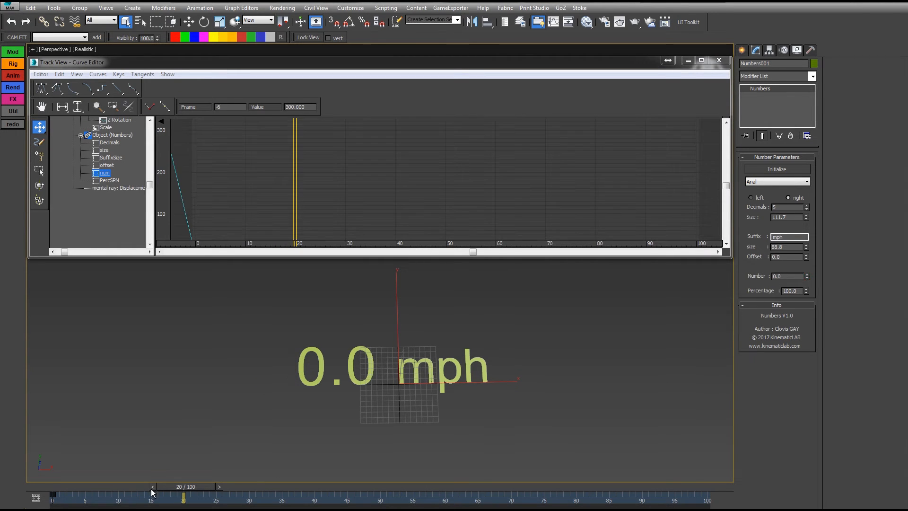
key(ctrl+z)
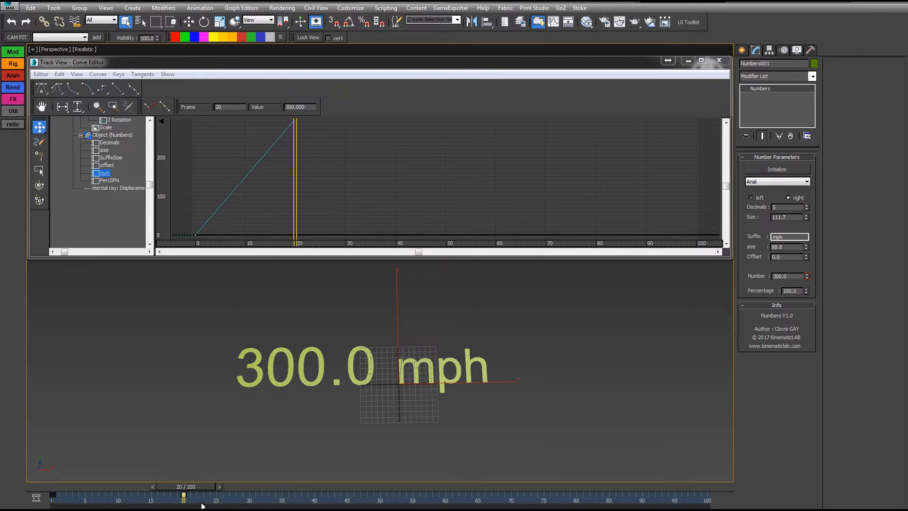
- Delete all the number's keyframes from the timeline, keeping its value at 300
drag(202, 503, 29, 502)
key(Delete)
mouse_move(205, 486)
mouse_down()
mouse_move(71, 490)
mouse_move(201, 499)
mouse_up()
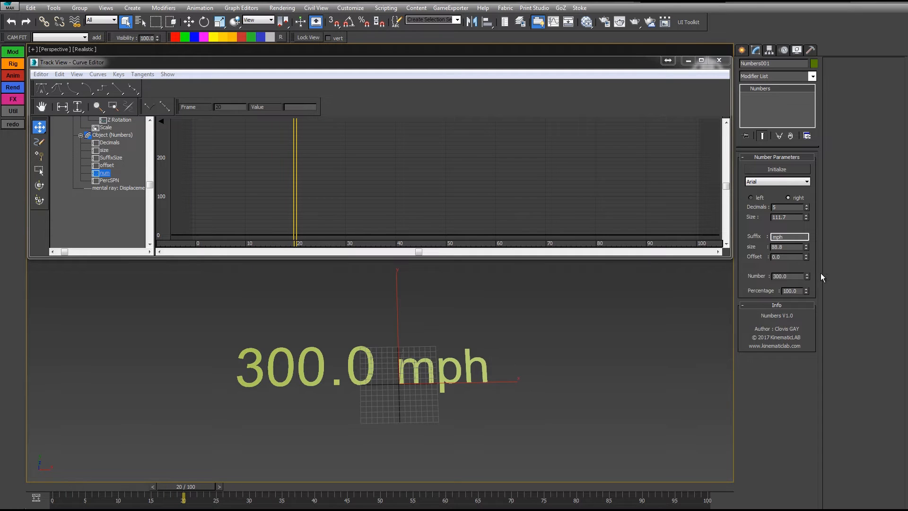
- Lower the percentage to 0 and raise it back to 100 to show how it drives the displayed number
drag(806, 291, 752, 118)
right_click(806, 291)
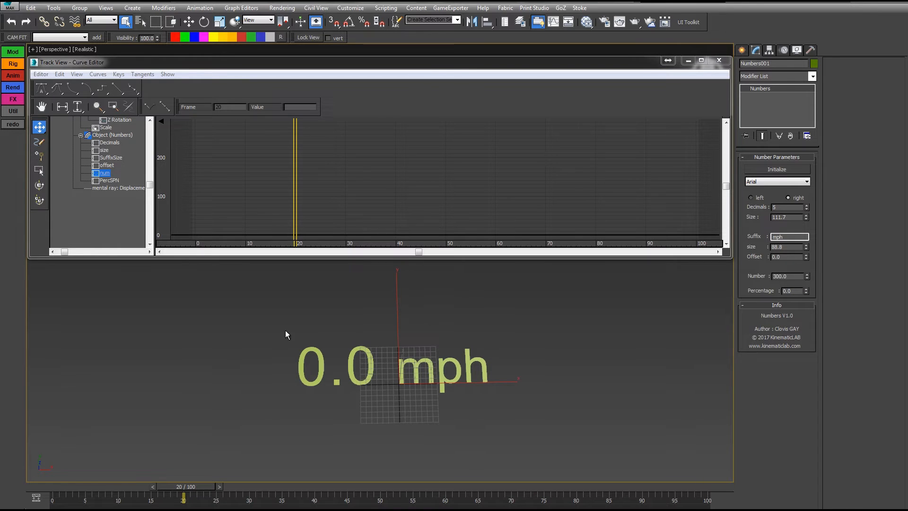
drag(806, 290, 807, 186)
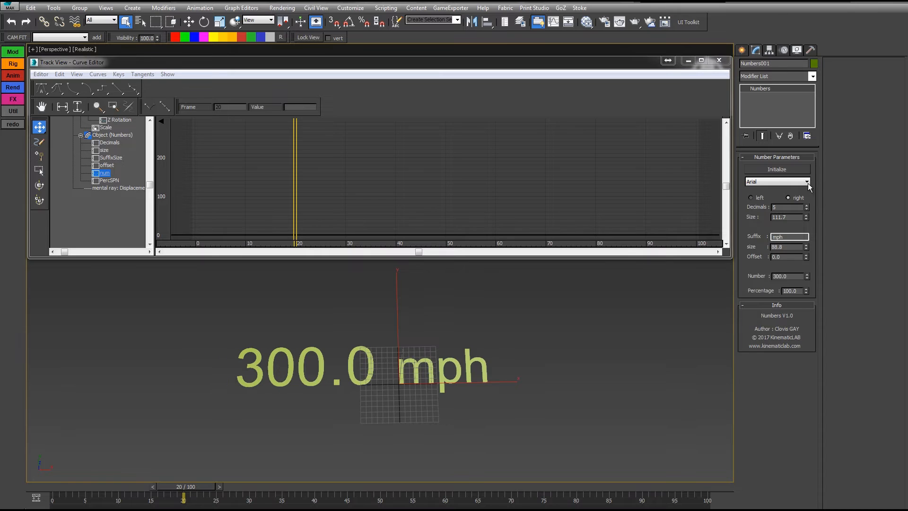
- Set the number to 350 with 0 decimals, and vary the percentage before returning it to 100
double_click(782, 276)
text(350)
key(Return)
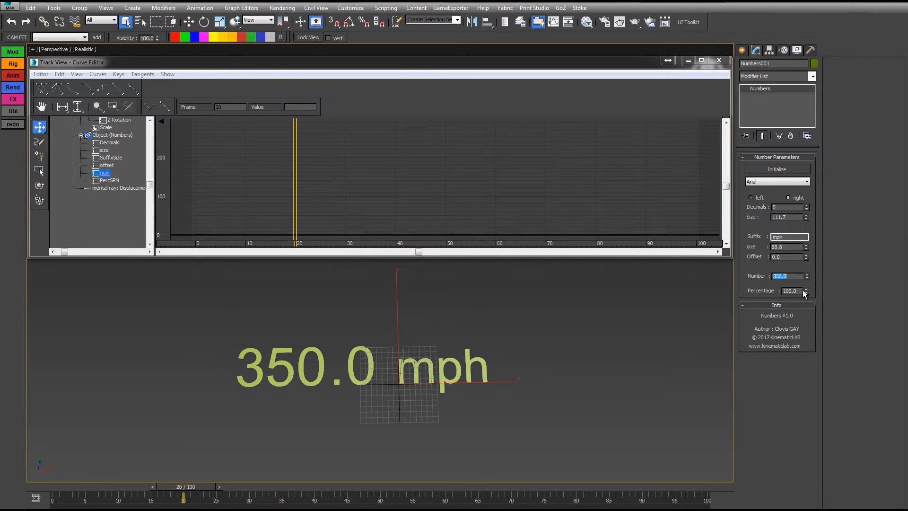
drag(806, 291, 767, 275)
drag(807, 291, 743, 96)
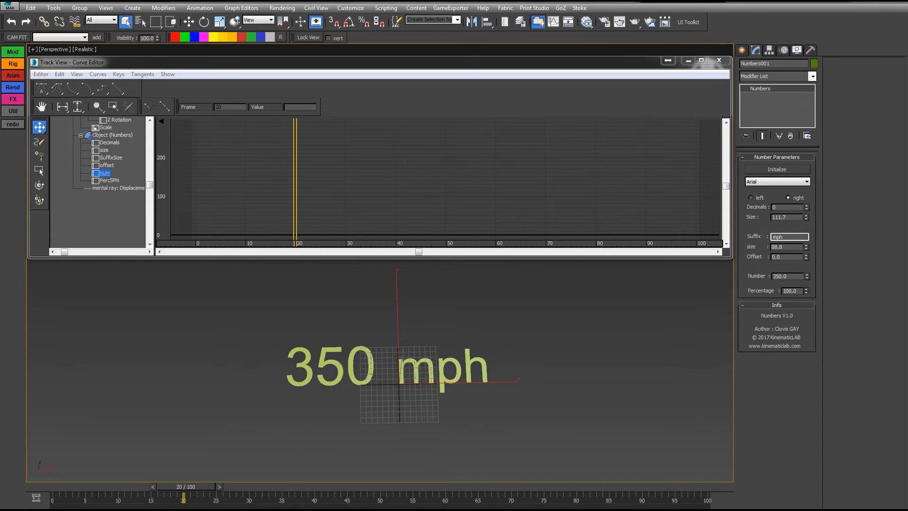
- Sweep the number's percentage down towards 0 and back to 100 to examine how the displayed value responds
drag(807, 293, 808, 400)
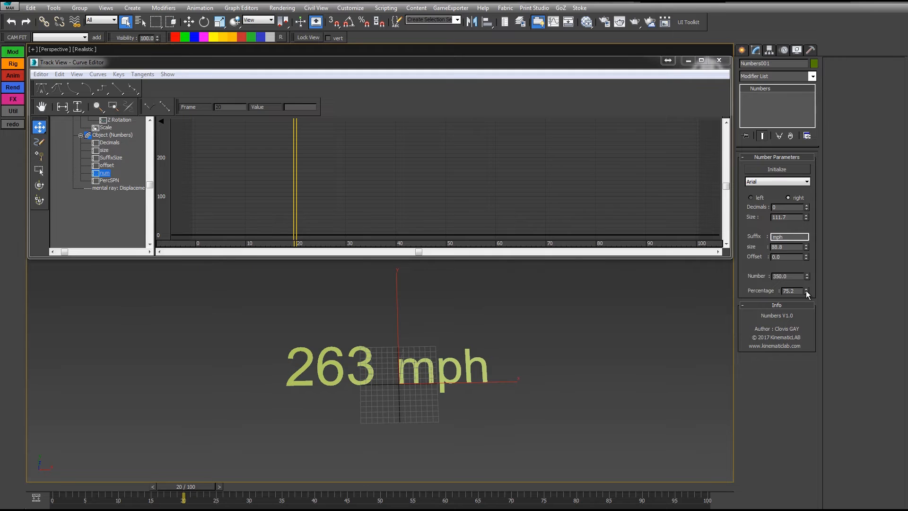
drag(805, 292, 766, 88)
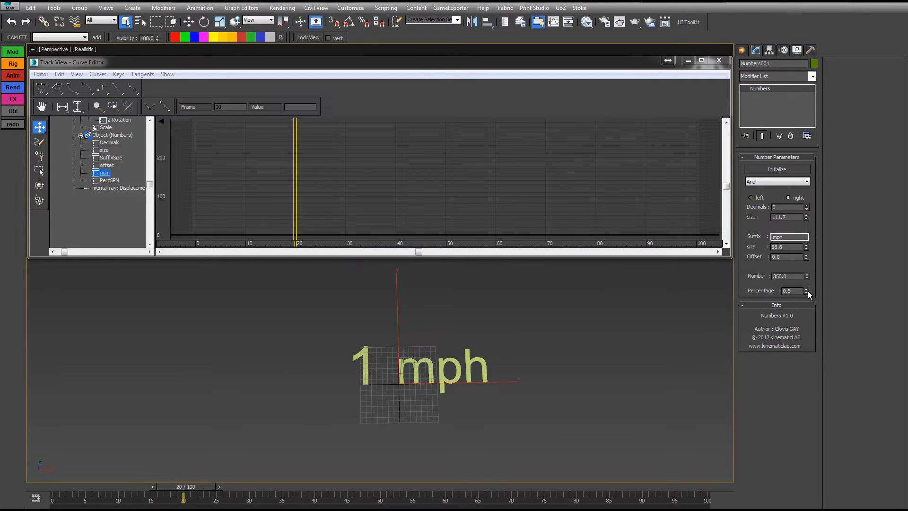
drag(807, 291, 807, 212)
mouse_move(755, 122)
mouse_down()
mouse_move(748, 381)
mouse_move(807, 289)
mouse_up()
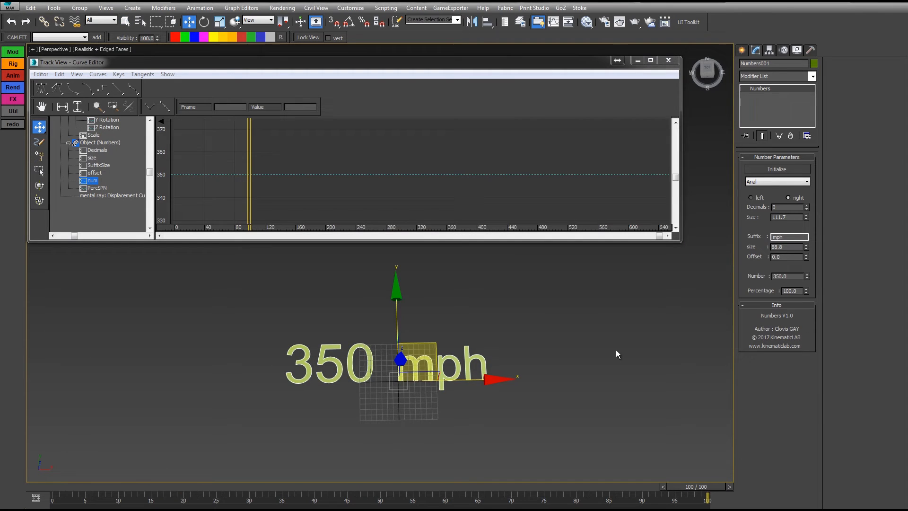
middle_drag(615, 354, 608, 365)
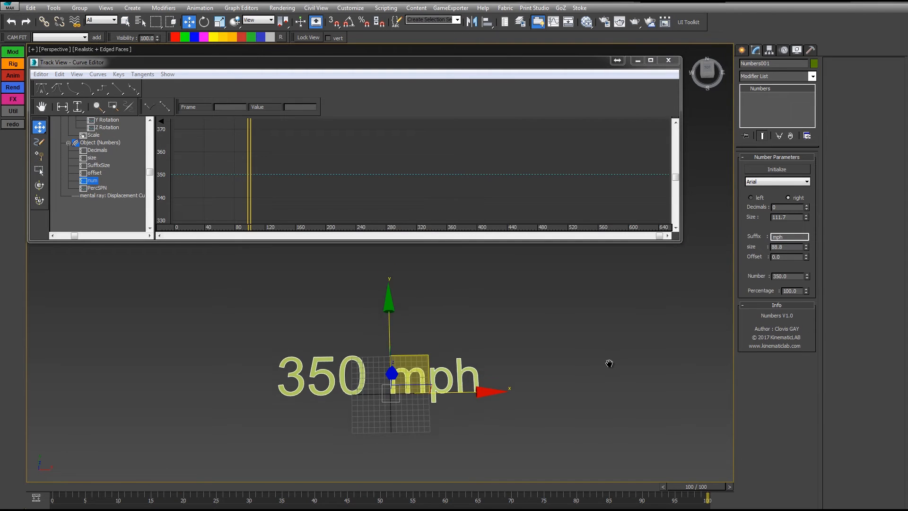
middle_drag(564, 344, 516, 351)
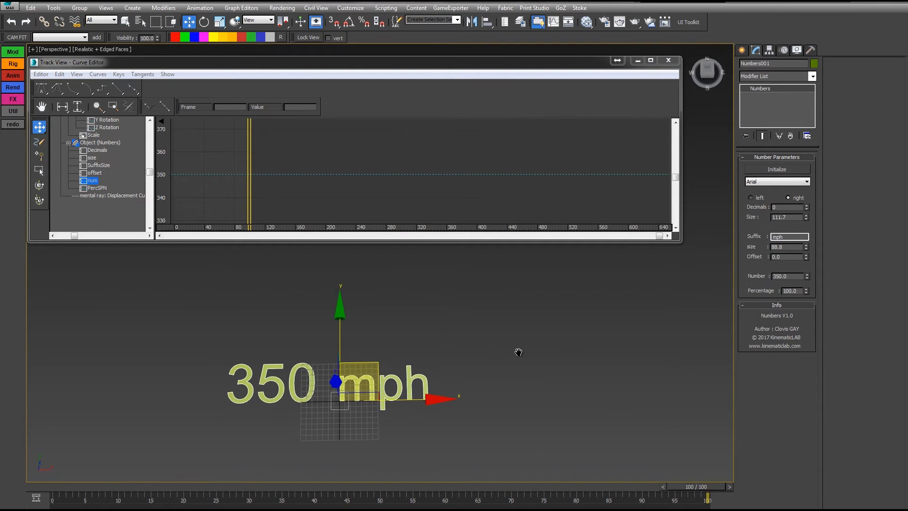
drag(808, 292, 804, 231)
- Narrow the Curve Editor window and draw a UI Toolkit stripe about 677 high and 99 wide beside the number
drag(681, 197, 330, 199)
middle_drag(495, 261, 429, 276)
click(687, 22)
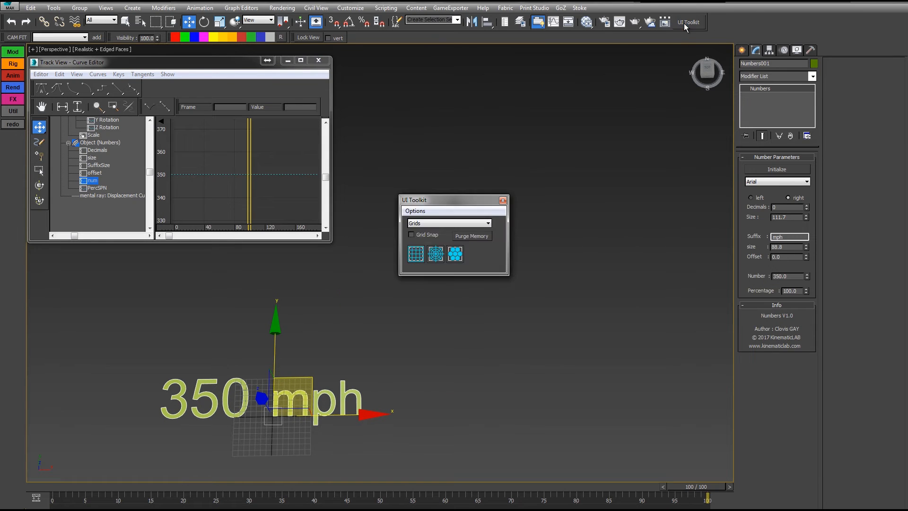
click(430, 224)
click(420, 239)
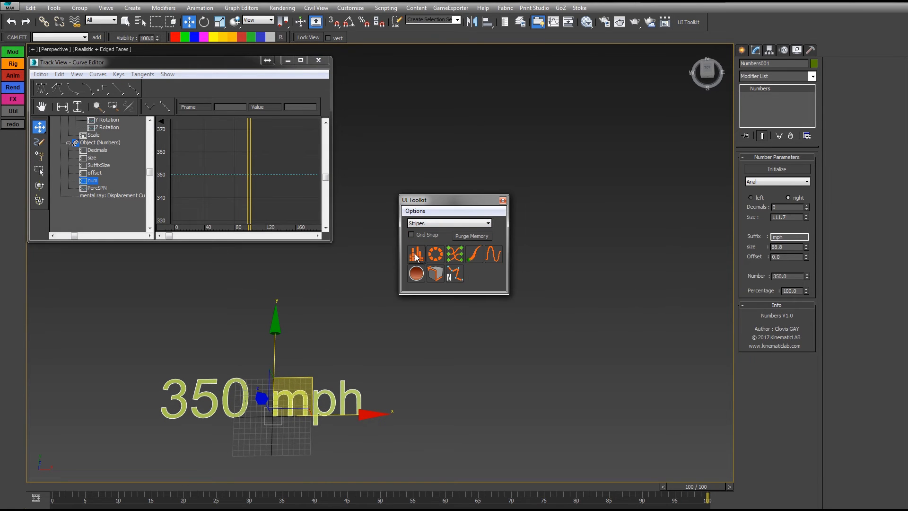
click(418, 254)
drag(454, 412, 462, 89)
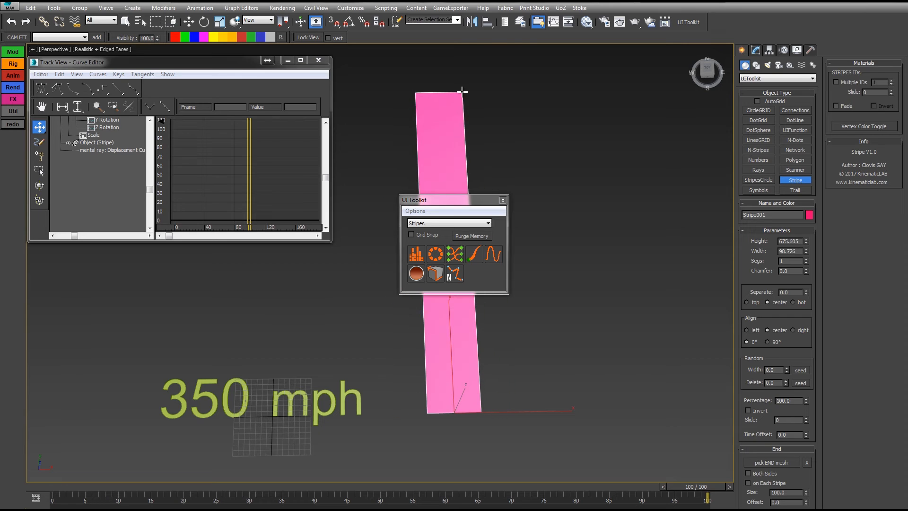
click(503, 200)
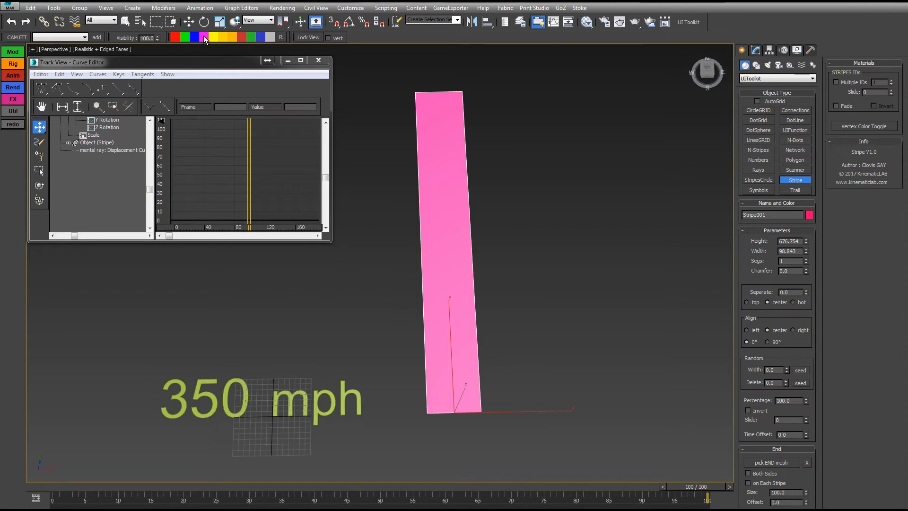
- Divide the stripe into 36 segments with a separation of 38.9, and color it red
click(213, 37)
key(w)
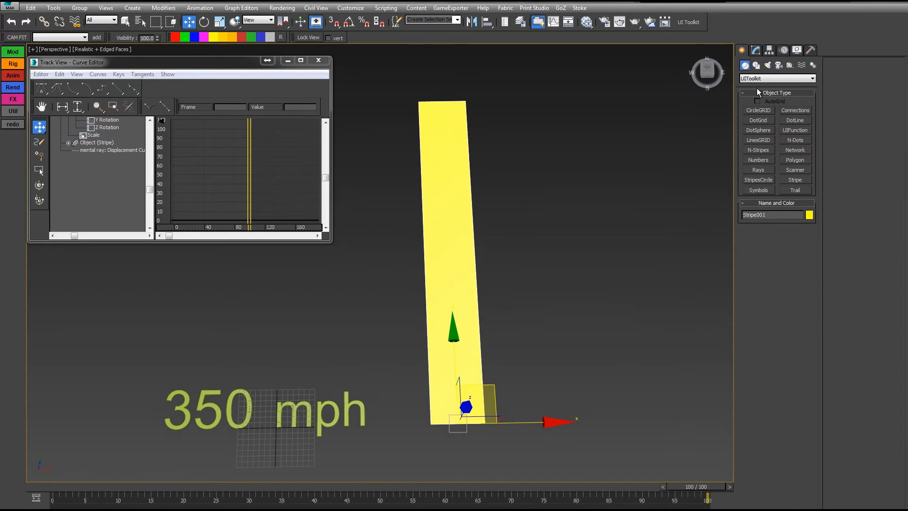
click(755, 50)
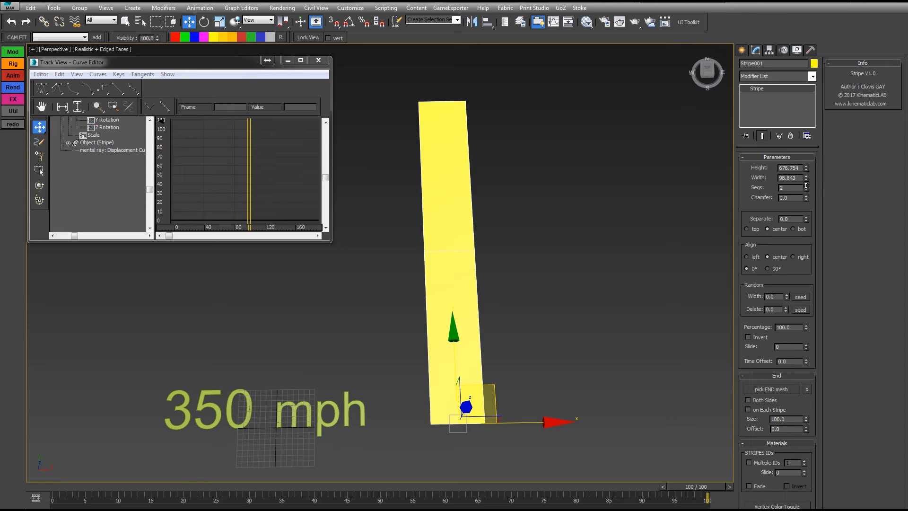
mouse_move(806, 187)
mouse_down()
mouse_move(802, 161)
mouse_move(802, 210)
mouse_move(806, 190)
mouse_up()
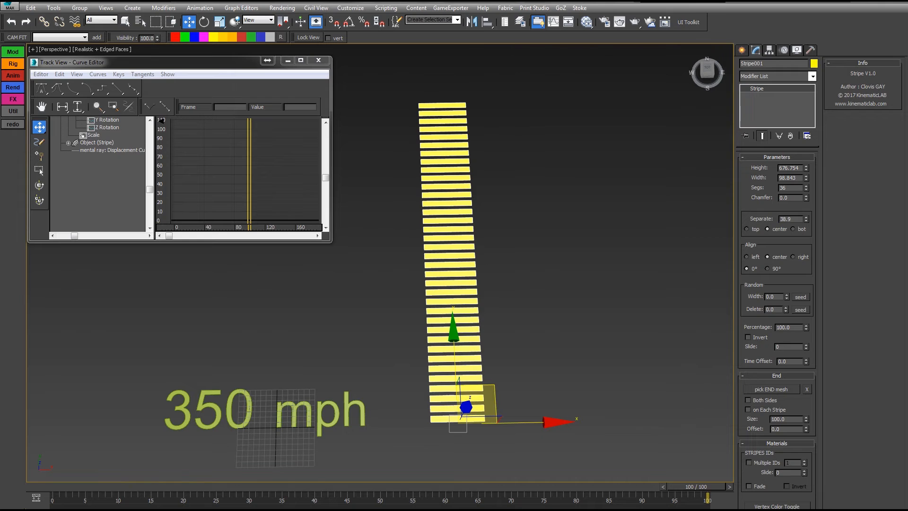
click(243, 37)
- Move the stripe along X slightly closer to the number, and test its percentage down and back to 100
middle_drag(482, 208, 503, 202)
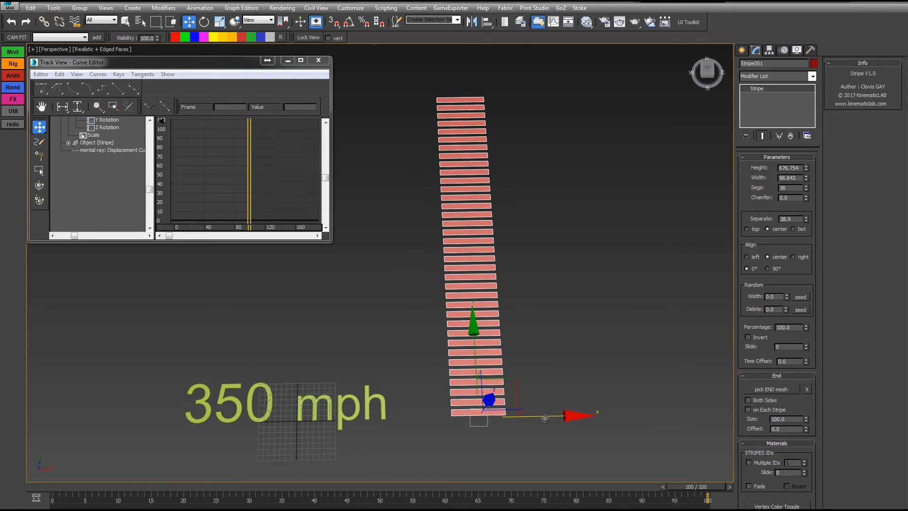
drag(541, 415, 520, 414)
alt+middle_drag(520, 376, 578, 316)
scroll(516, 381, down, 1)
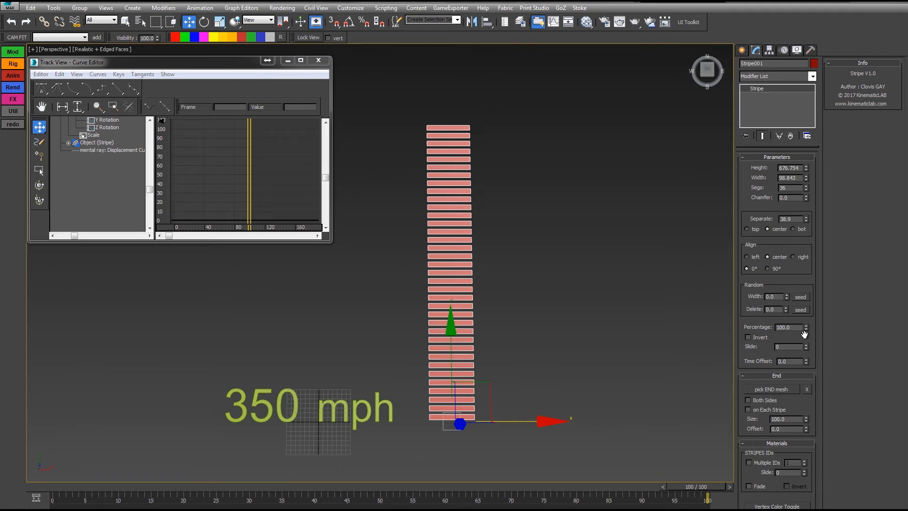
drag(805, 328, 789, 397)
- Assign a Noise Float controller to the number's PercSPN track
click(280, 396)
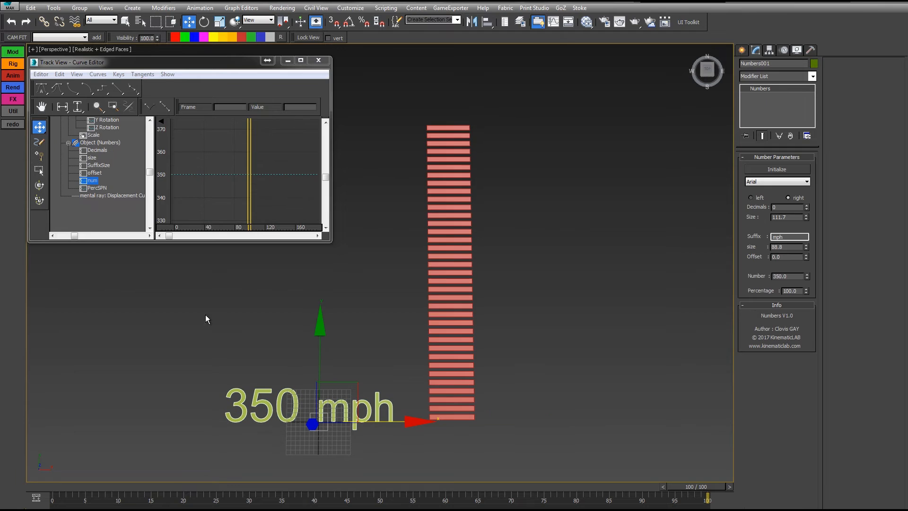
click(96, 187)
right_click(97, 188)
click(120, 205)
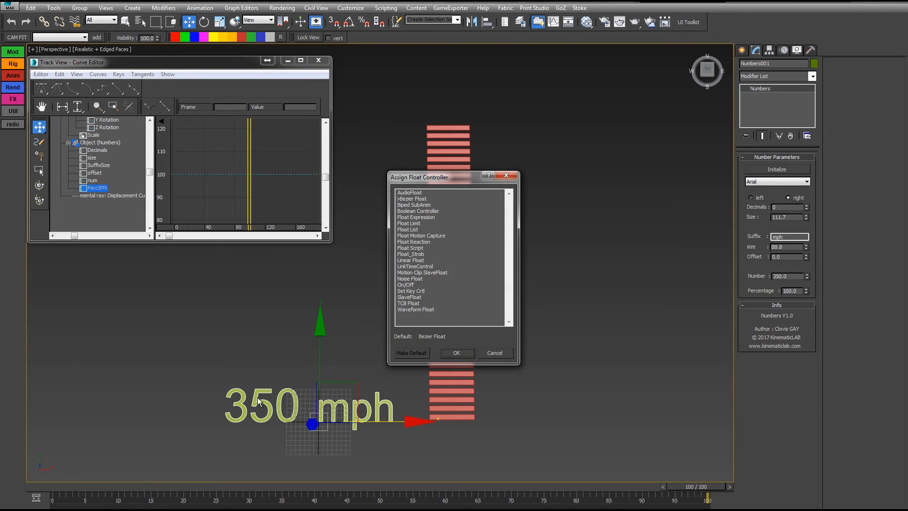
double_click(410, 279)
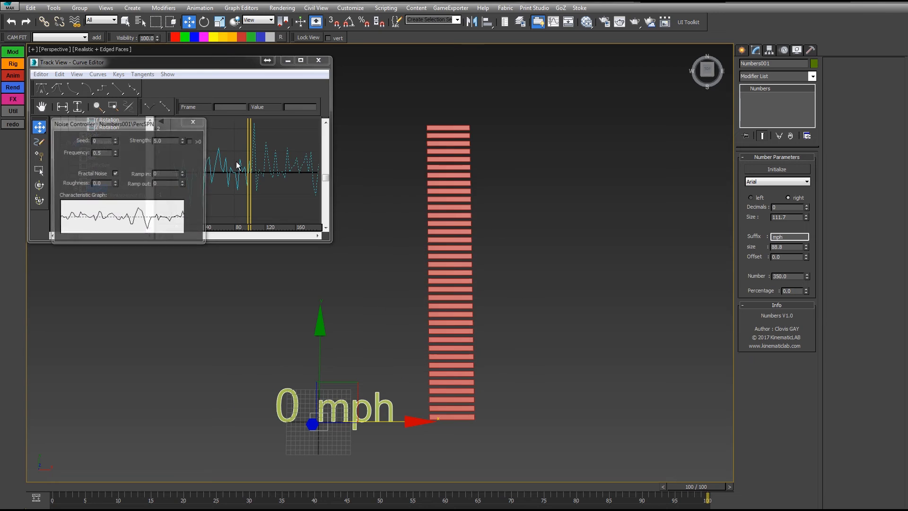
- Set the noise strength to 100 with positive values only, disable fractal noise, and set the frequency to 0.005
text(100)
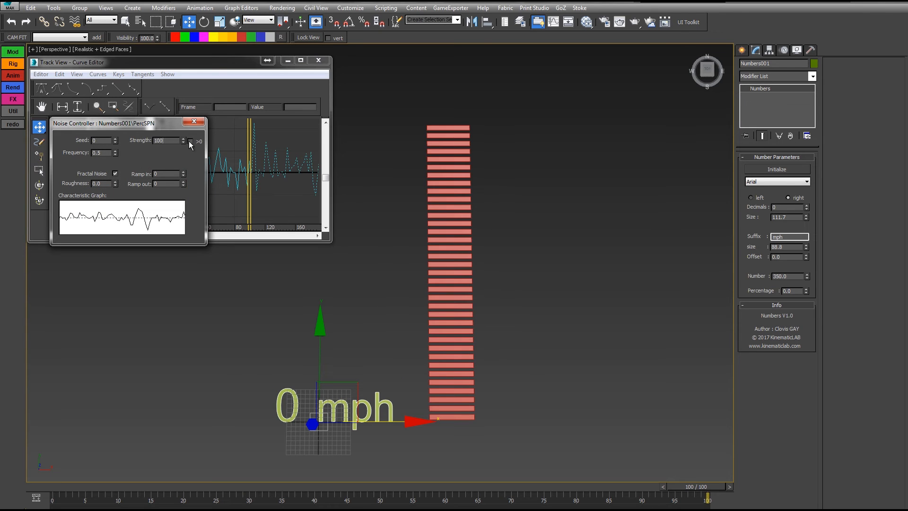
click(189, 141)
click(115, 173)
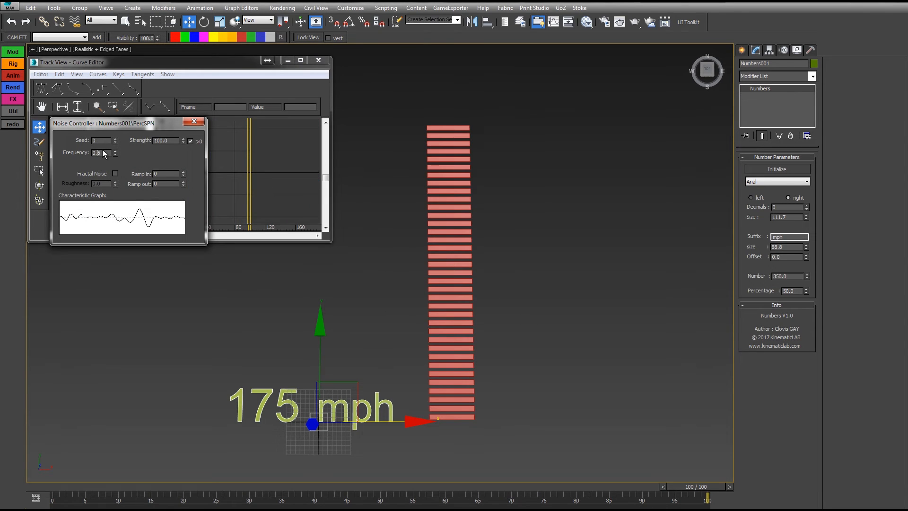
double_click(102, 152)
text(0.005)
key(Return)
- Change the noise seed to 1 and scrub the timeline to check how the number varies
drag(58, 487, 156, 487)
click(115, 138)
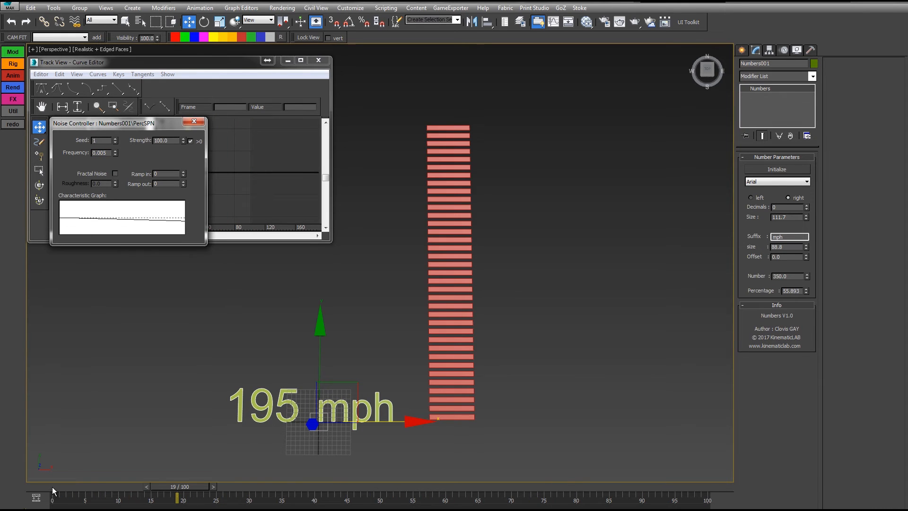
drag(52, 491, 314, 496)
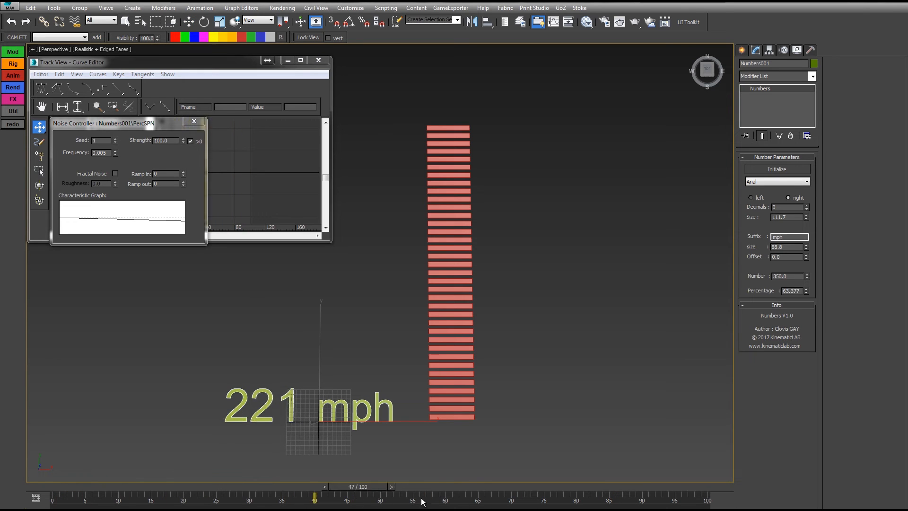
drag(421, 498, 171, 486)
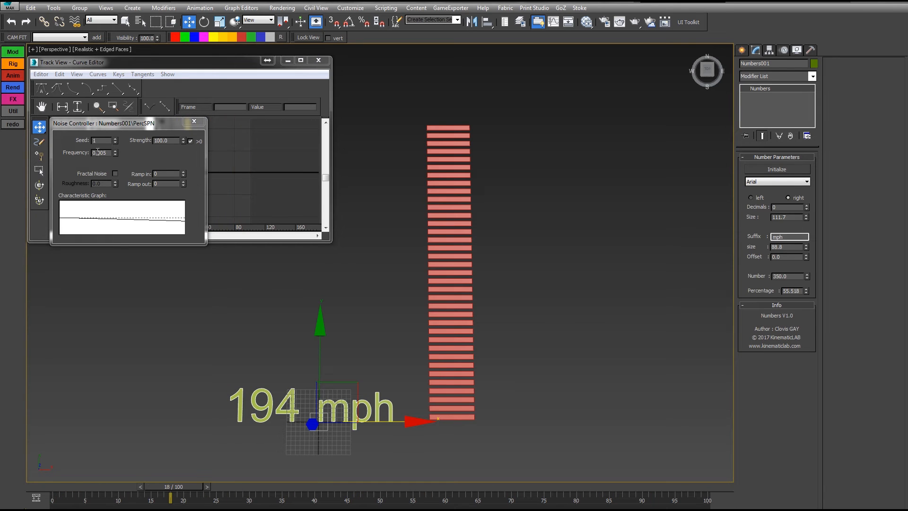
- Raise the noise frequency to 0.01, scrub to frame 44 to check it, and close the noise settings
click(115, 151)
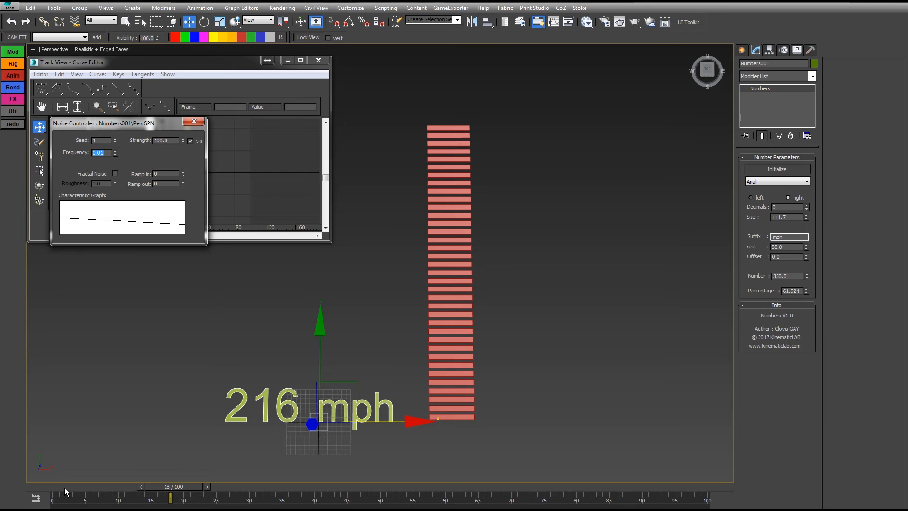
drag(65, 487, 340, 487)
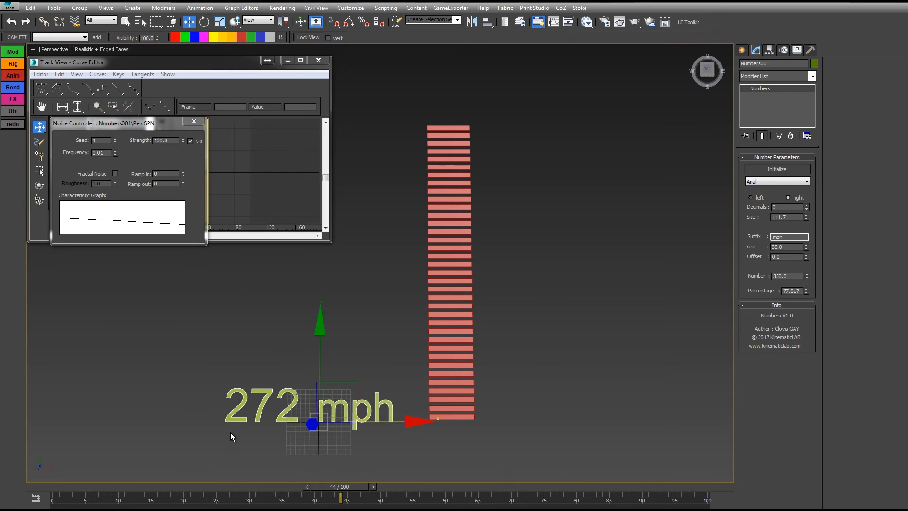
click(194, 121)
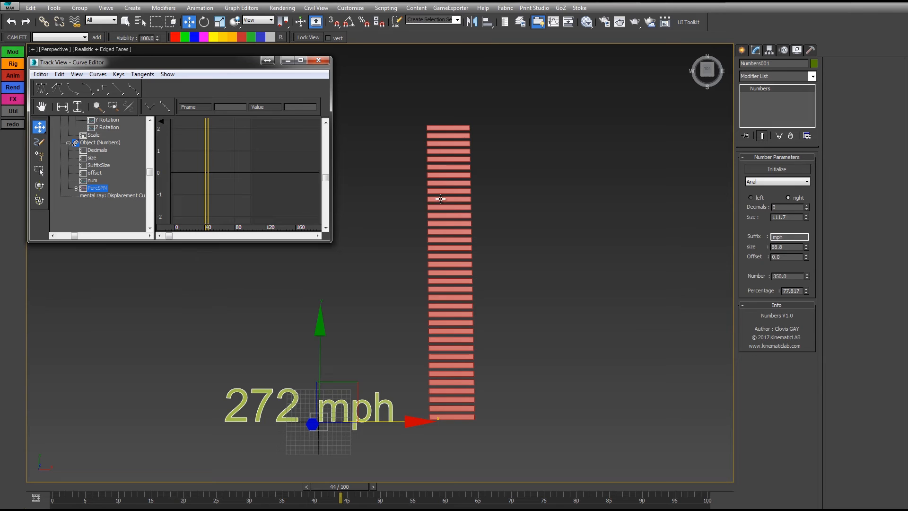
- Open parameter wiring from the number's PercSPN Noise Strength to the Stripe gauge's PercSPN parameter
right_click(290, 389)
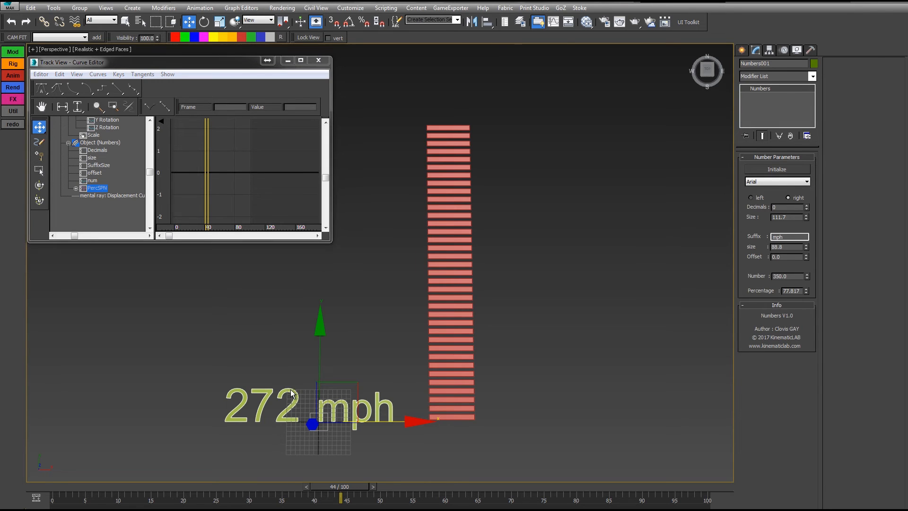
middle_drag(250, 388, 241, 318)
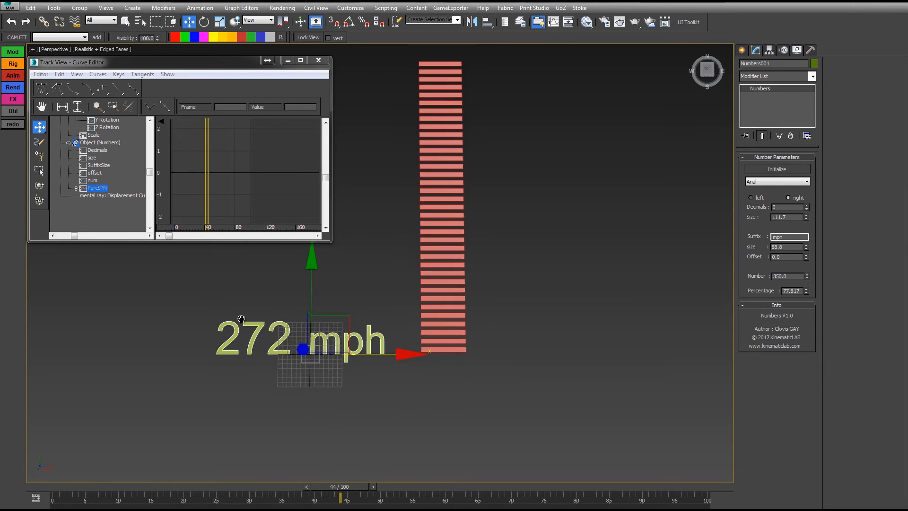
right_click(271, 333)
click(308, 417)
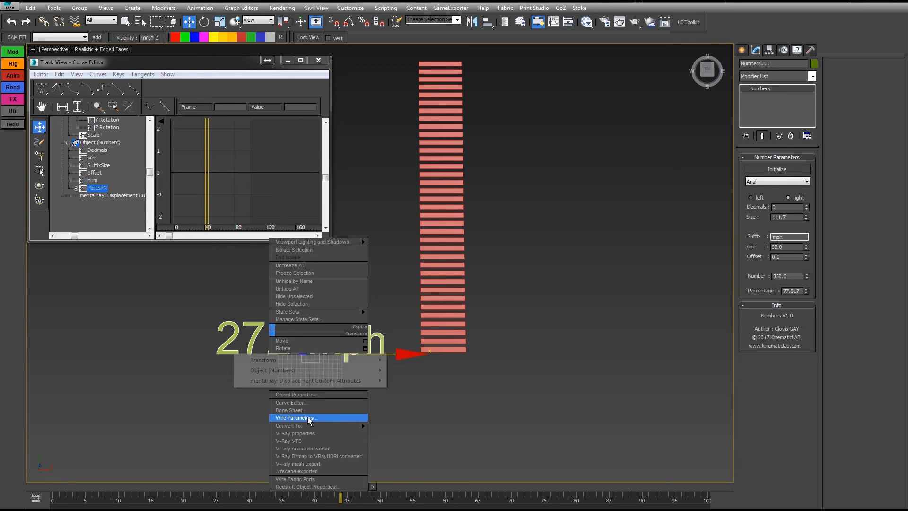
mouse_move(288, 370)
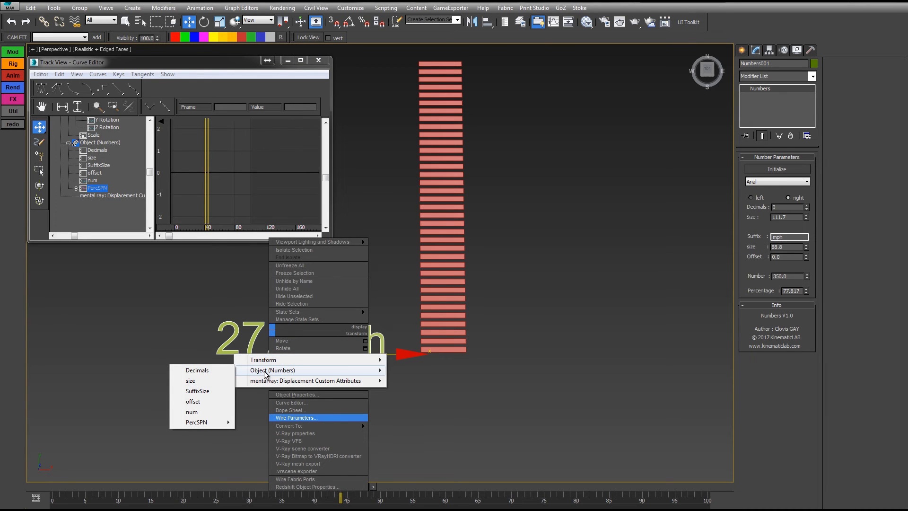
mouse_move(195, 423)
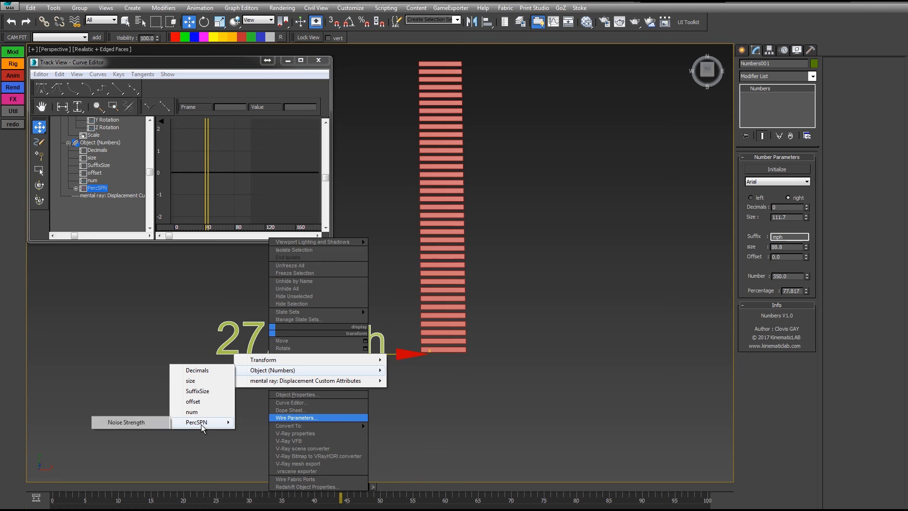
click(132, 422)
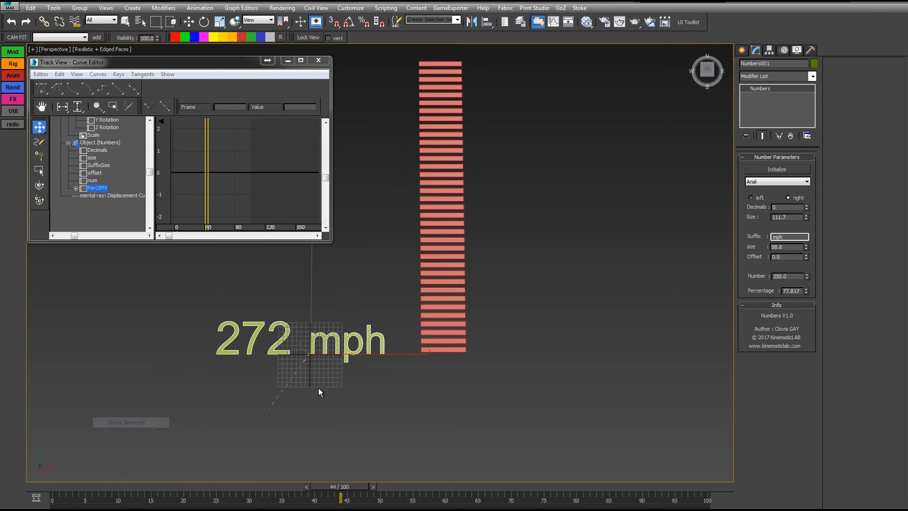
click(433, 283)
mouse_move(415, 302)
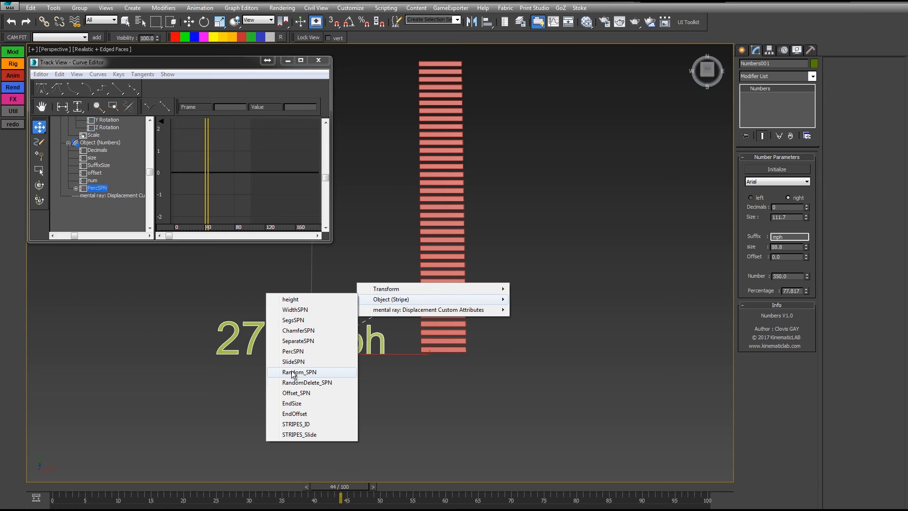
click(293, 351)
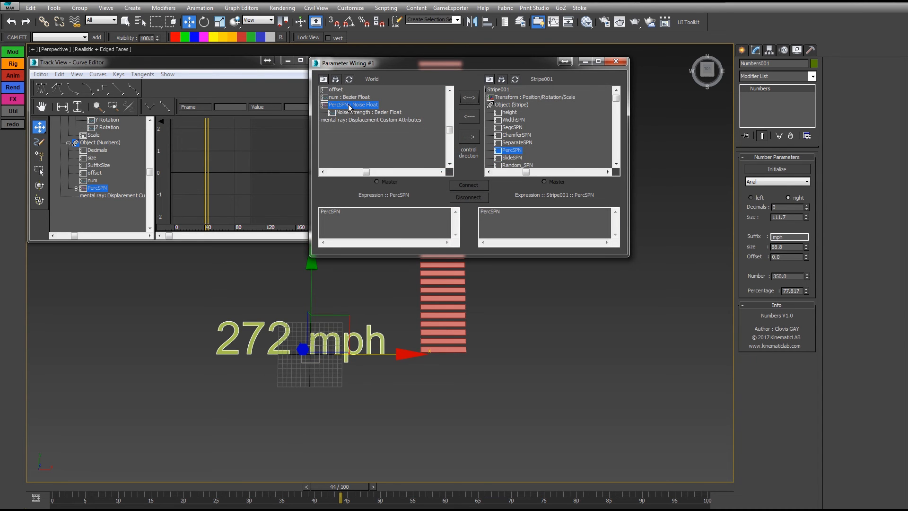
- Wire the number's PercSPN noise track one-way to the Stripe's PercSPN and scrub to frame 64 to check the gauge
scroll(388, 156, up, 2)
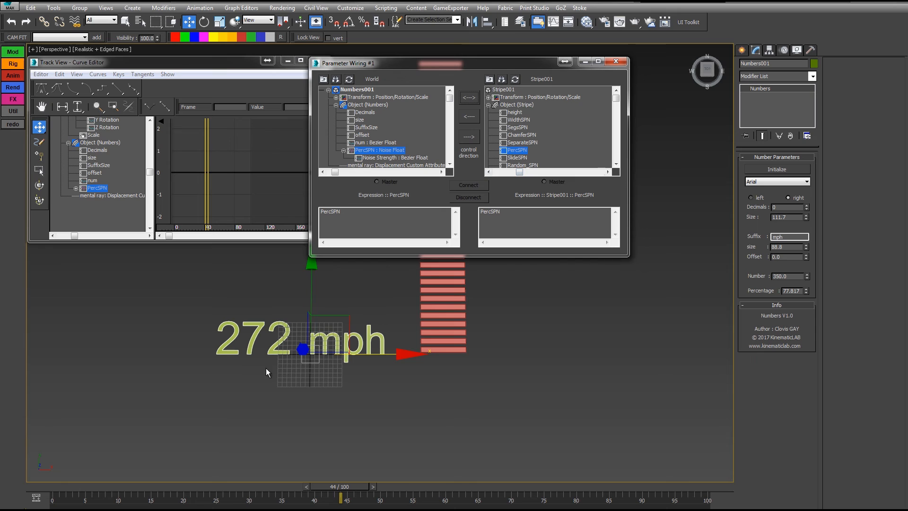
click(470, 138)
click(466, 186)
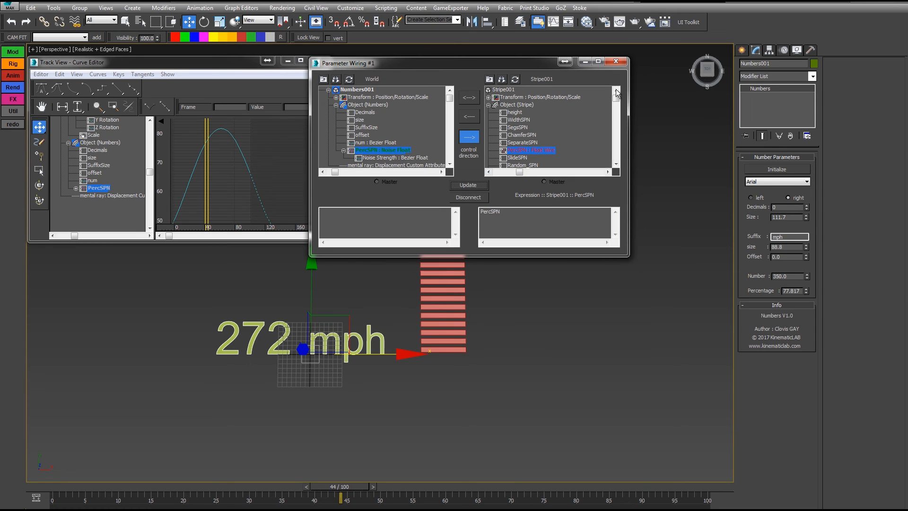
click(616, 62)
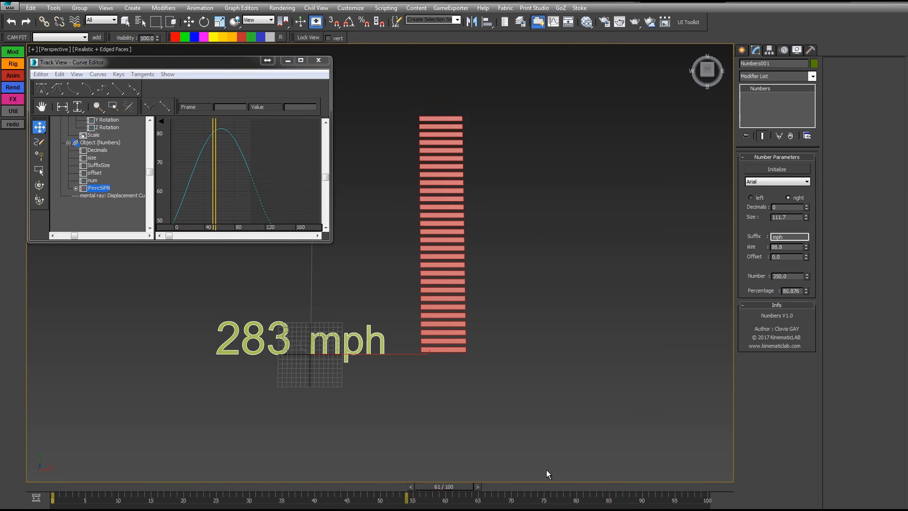
key(w)
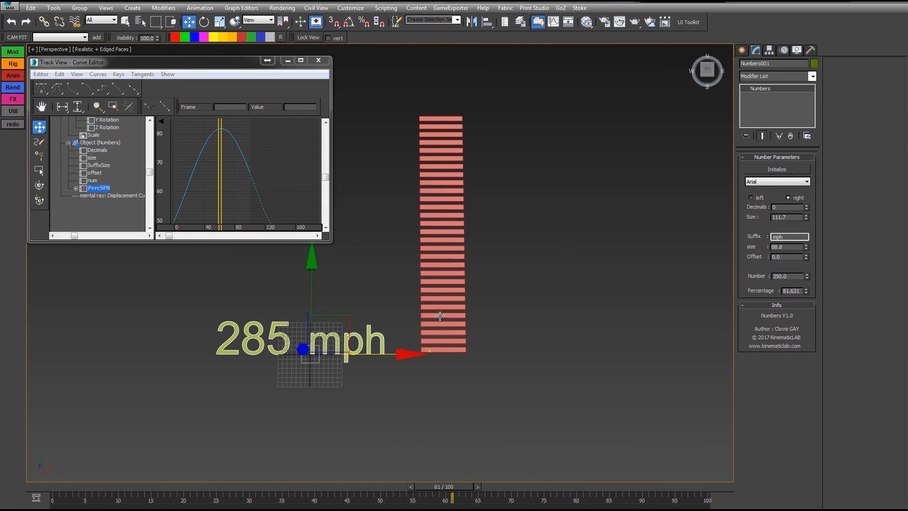
drag(463, 487, 481, 482)
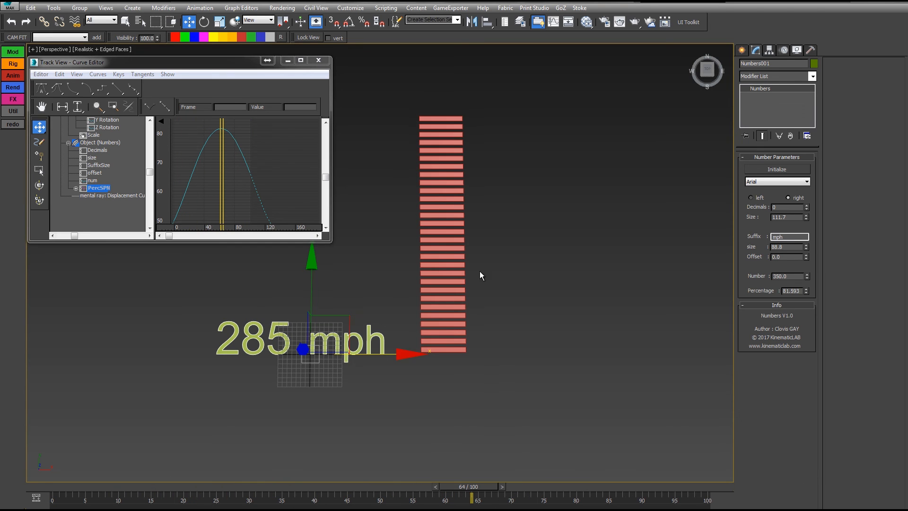
- Reopen the number's PercSPN noise settings, set the seed to 2, and return to frame 0
double_click(105, 188)
click(115, 138)
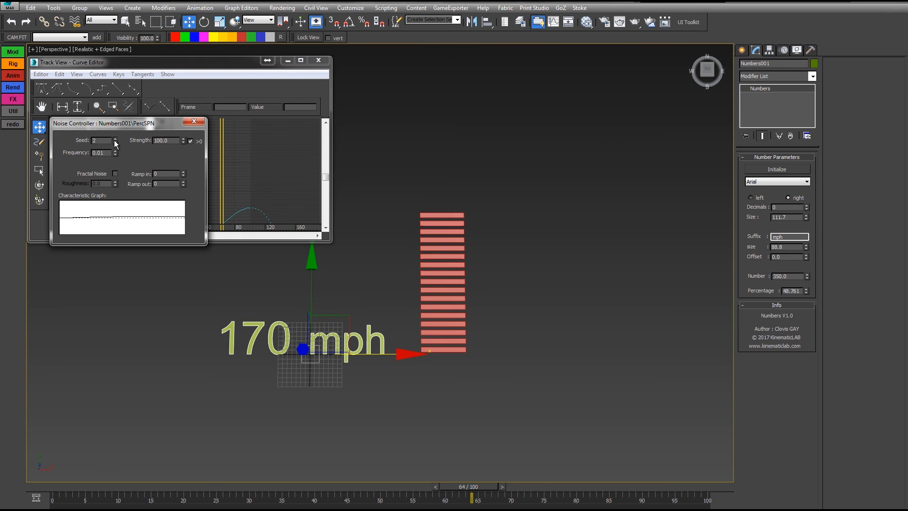
mouse_move(55, 486)
mouse_down()
mouse_move(473, 498)
mouse_move(44, 487)
mouse_move(591, 487)
mouse_move(54, 487)
mouse_up()
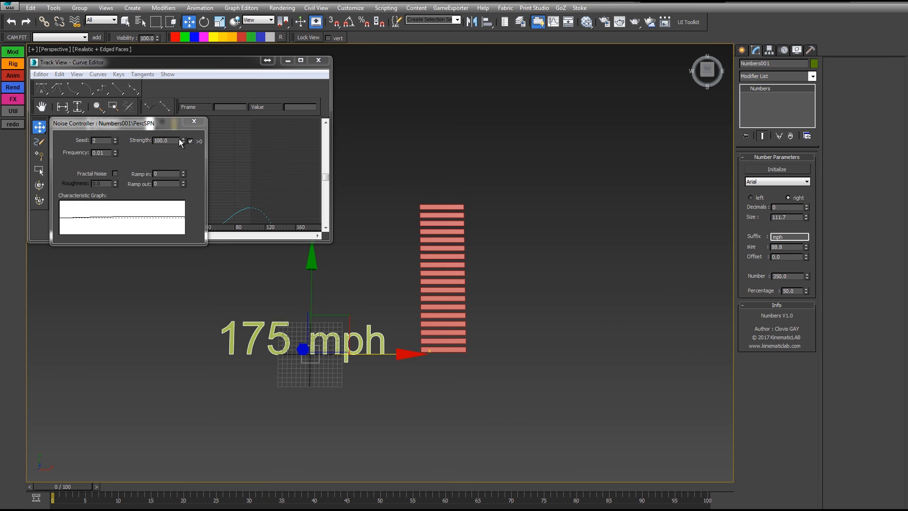
- Try a noise strength of 225, scrub the timeline to check it, and reduce the strength to 159.75
drag(184, 140, 172, 79)
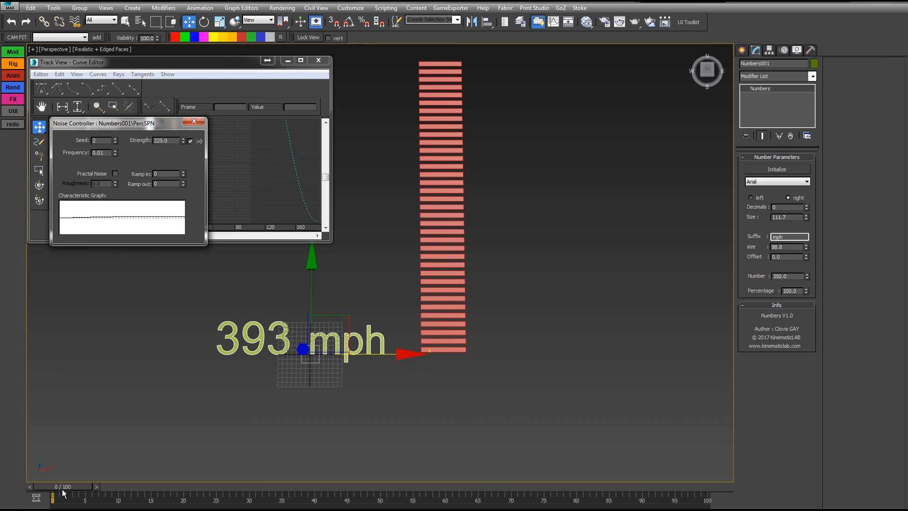
drag(64, 493, 325, 474)
drag(184, 140, 183, 157)
- Set the noise seed to 4 and scrub to frame 40 to check the number and gauge
click(115, 139)
click(115, 138)
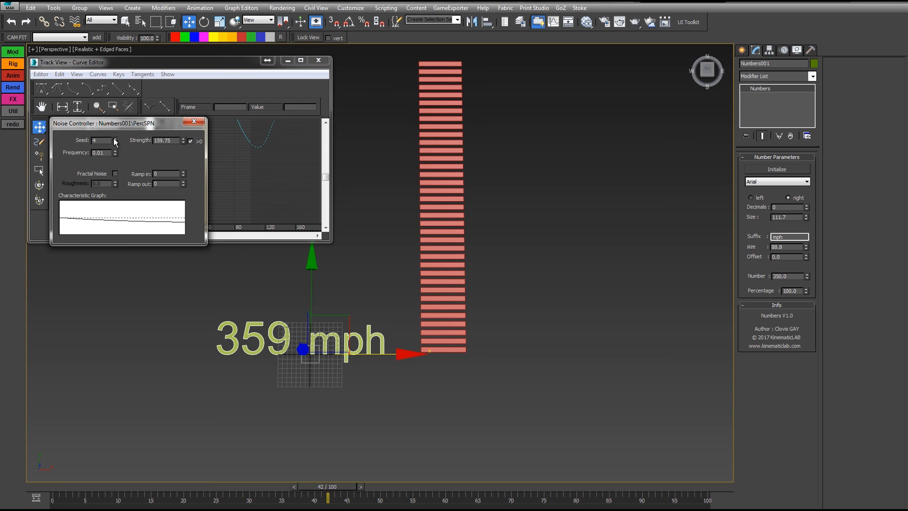
drag(55, 487, 331, 444)
- Set the noise frequency to 0.05, then scrub and play the animation to check the faster variation
double_click(101, 151)
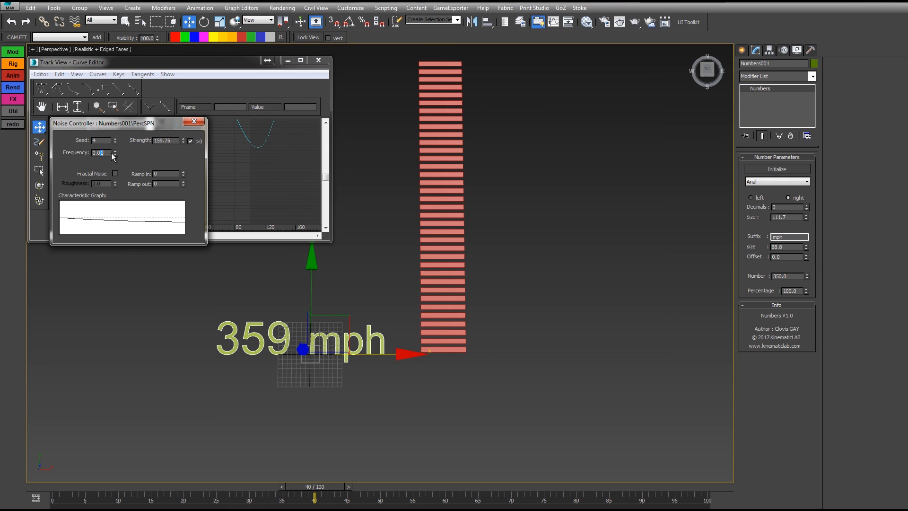
mouse_move(61, 486)
mouse_down()
mouse_move(329, 482)
mouse_move(624, 501)
mouse_move(123, 496)
mouse_up()
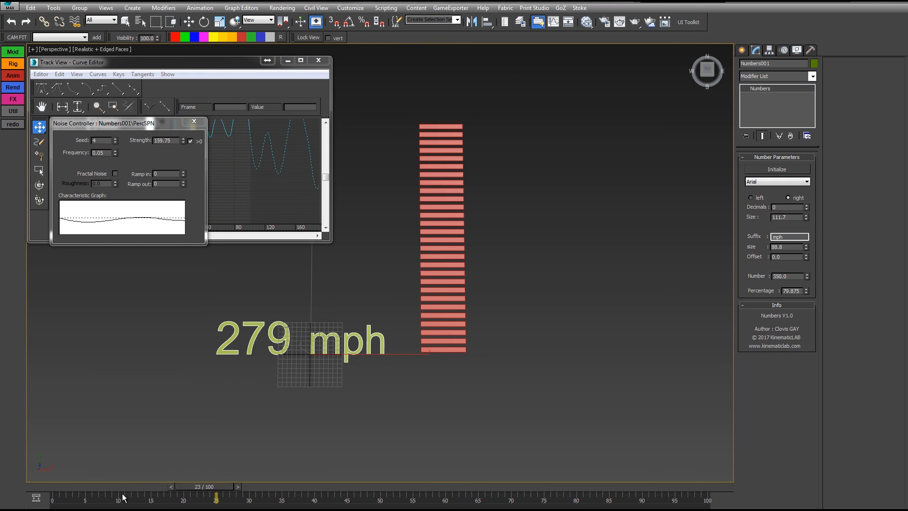
key(slash)
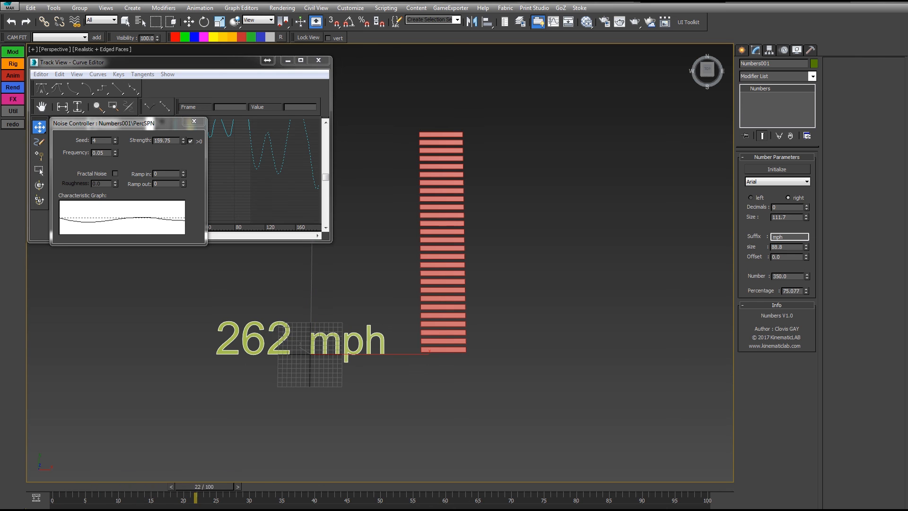